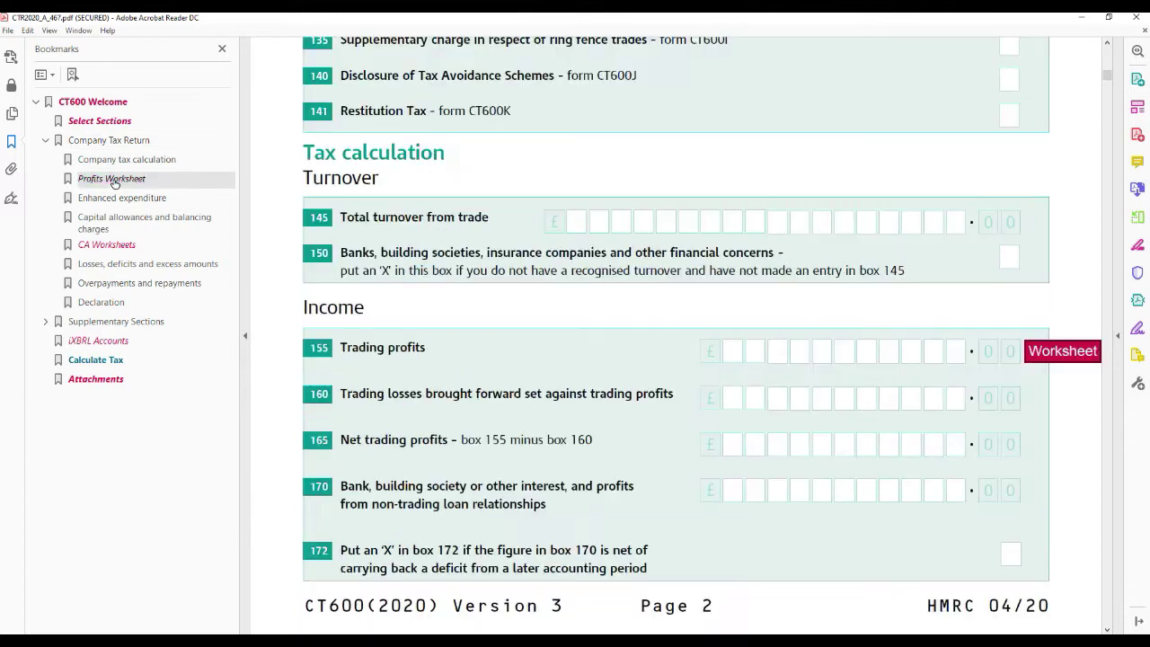
- Check the profits worksheet behind box 155, then move through Supplementary Sections to the iXBRL Accounts and Attachments pages
left_click(1059, 356)
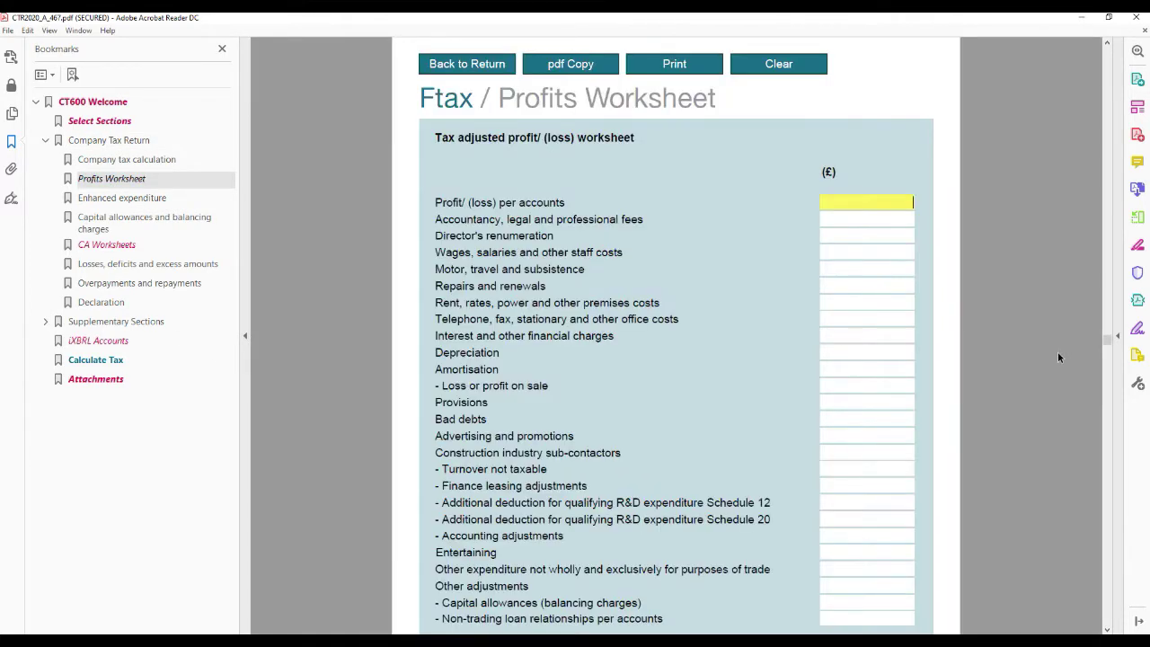
left_click(131, 328)
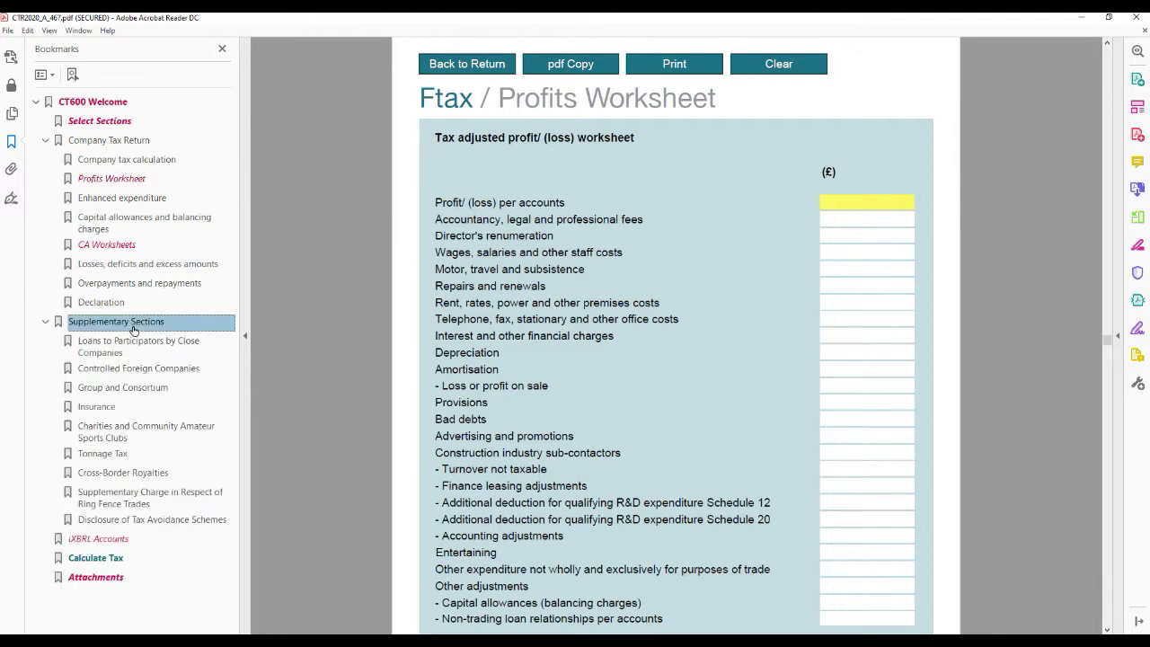
left_click(104, 542)
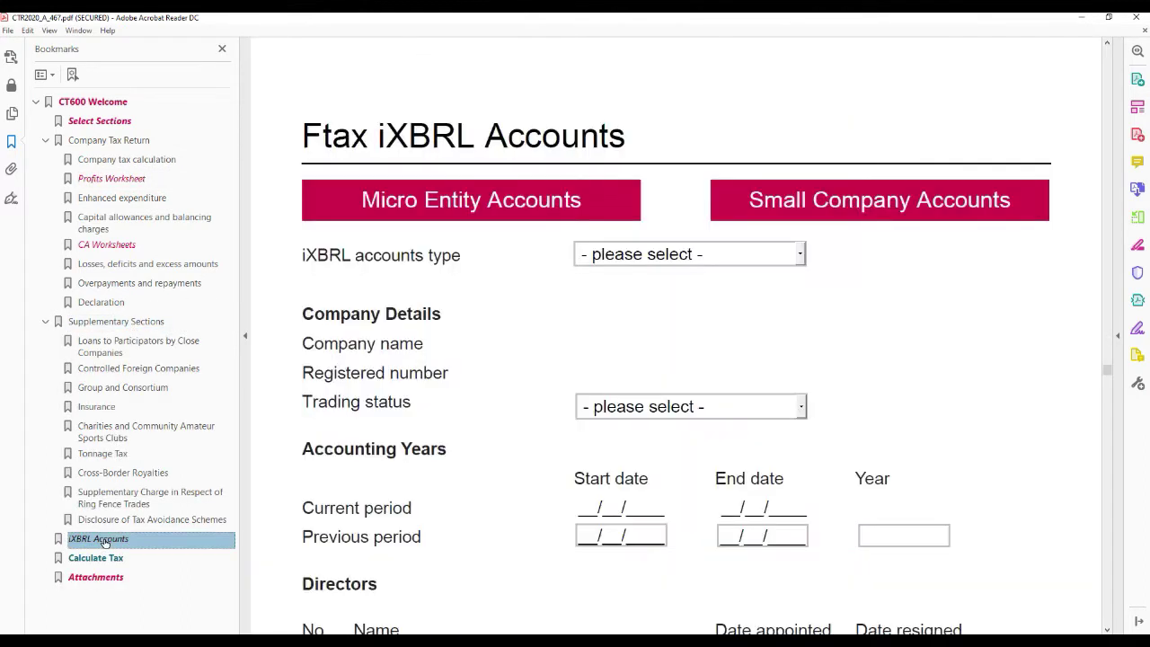
left_click(94, 579)
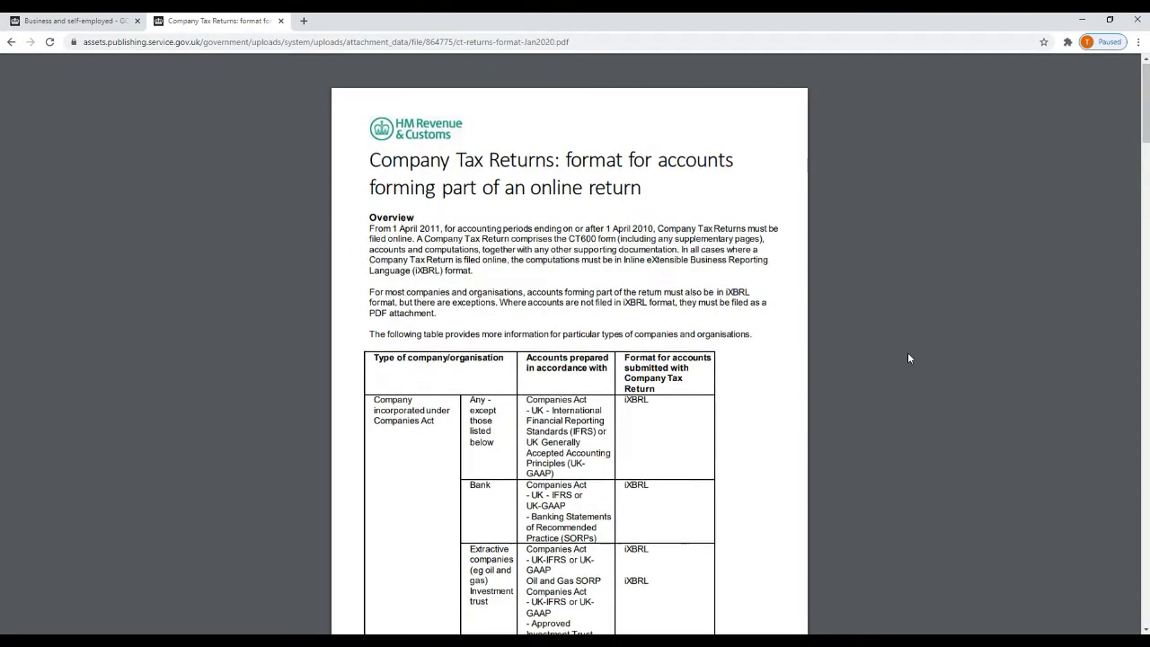
- Scroll through HMRC's 'format for accounts' guidance to see which organisations must file iXBRL
scroll(909, 358, "down", 3)
scroll(909, 358, "down", 5)
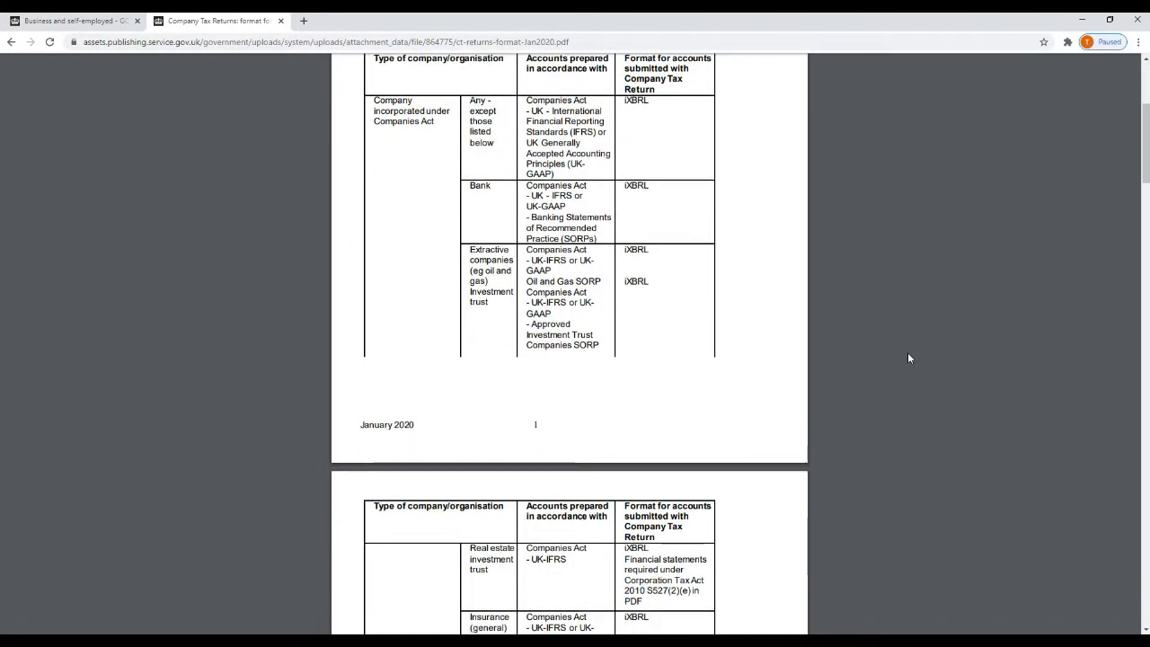
scroll(908, 358, "down", 3)
scroll(908, 358, "down", 4)
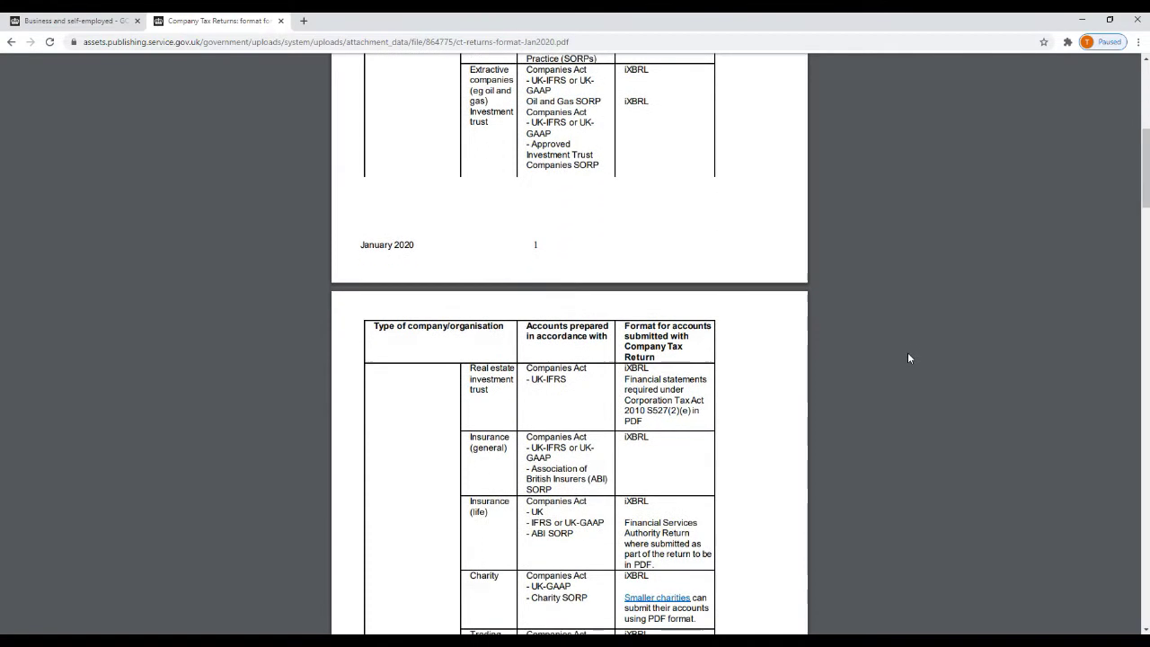
scroll(908, 358, "down", 4)
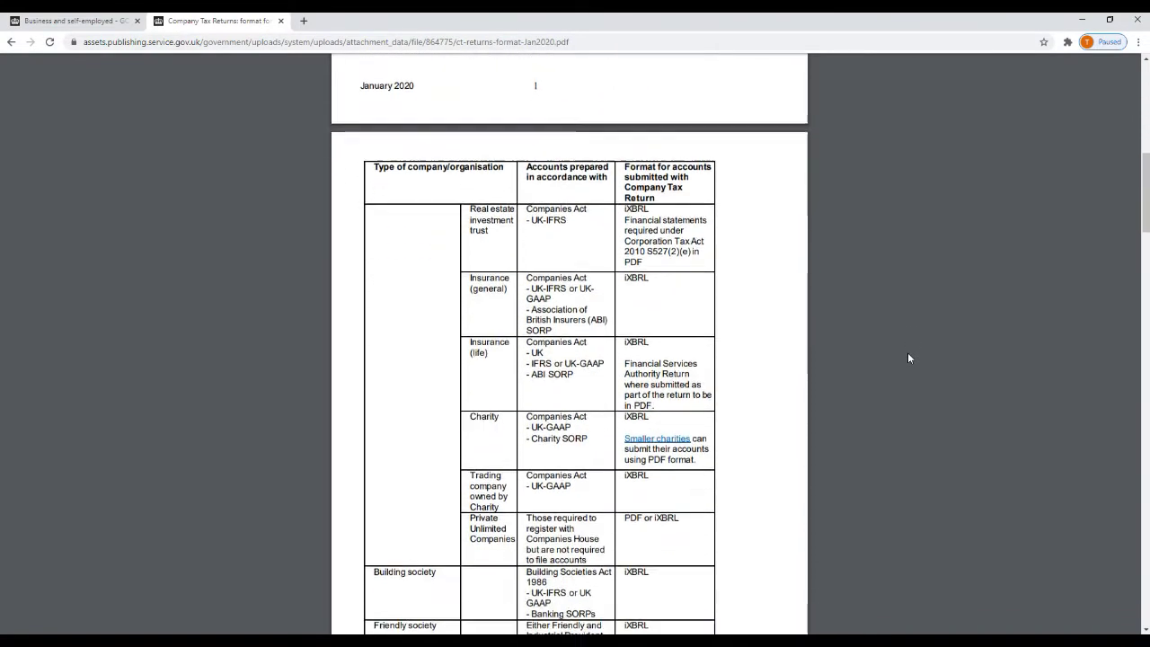
scroll(909, 357, "down", 5)
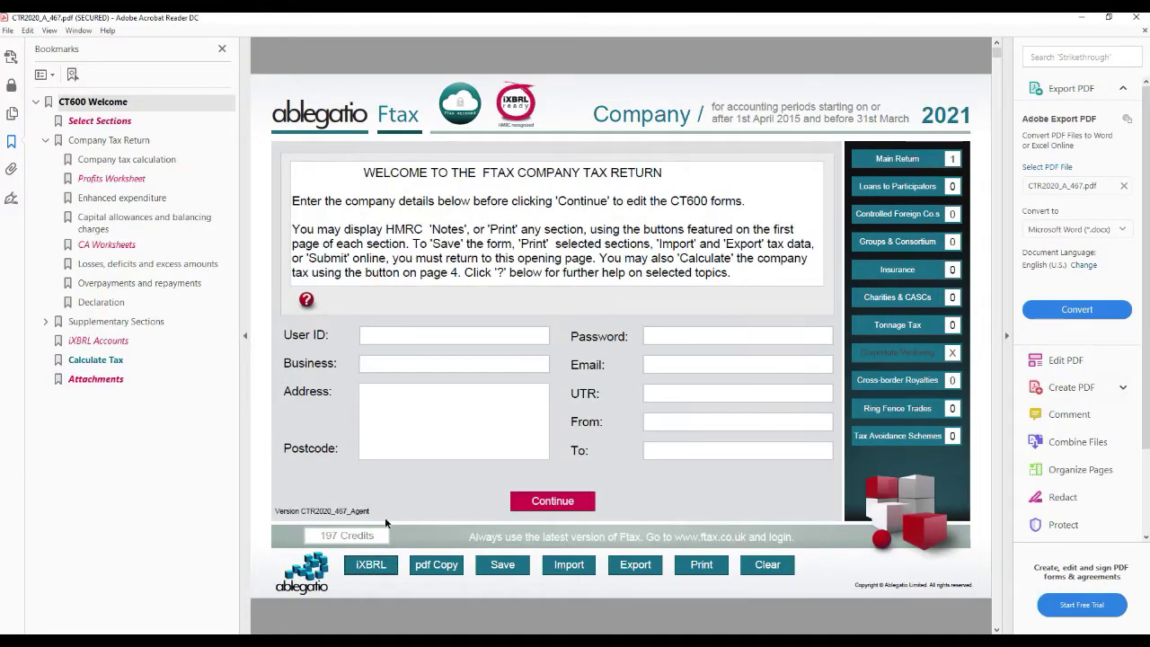
- View the iXBRL accounts and computations options, then go to the Attachments page
left_click(373, 568)
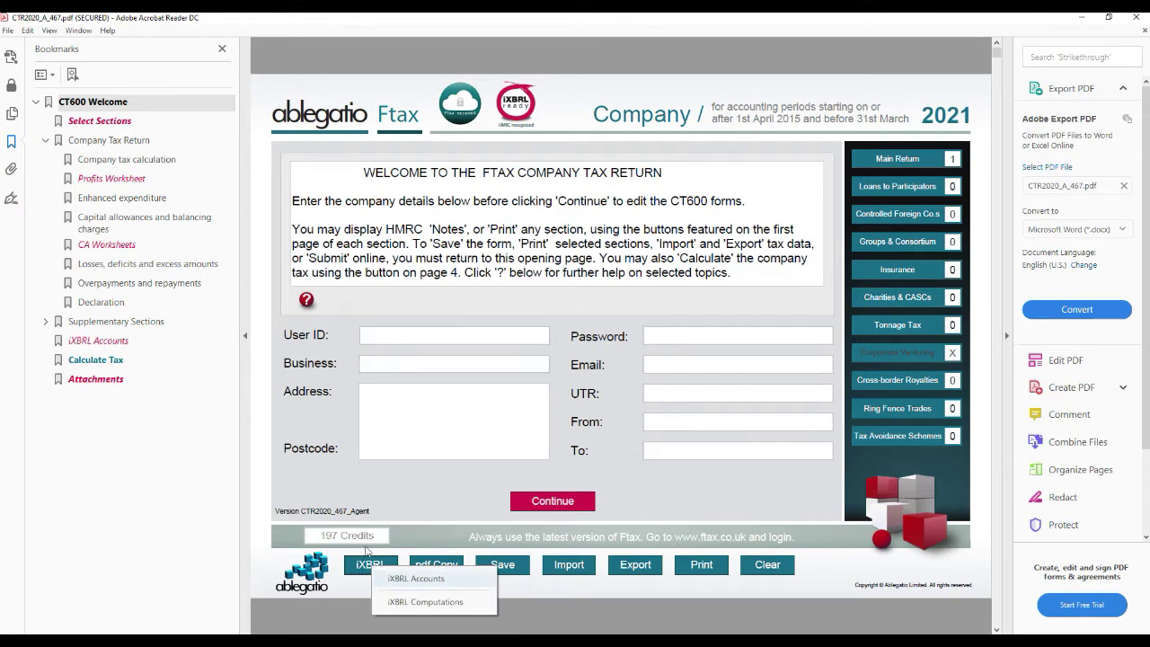
left_click(109, 381)
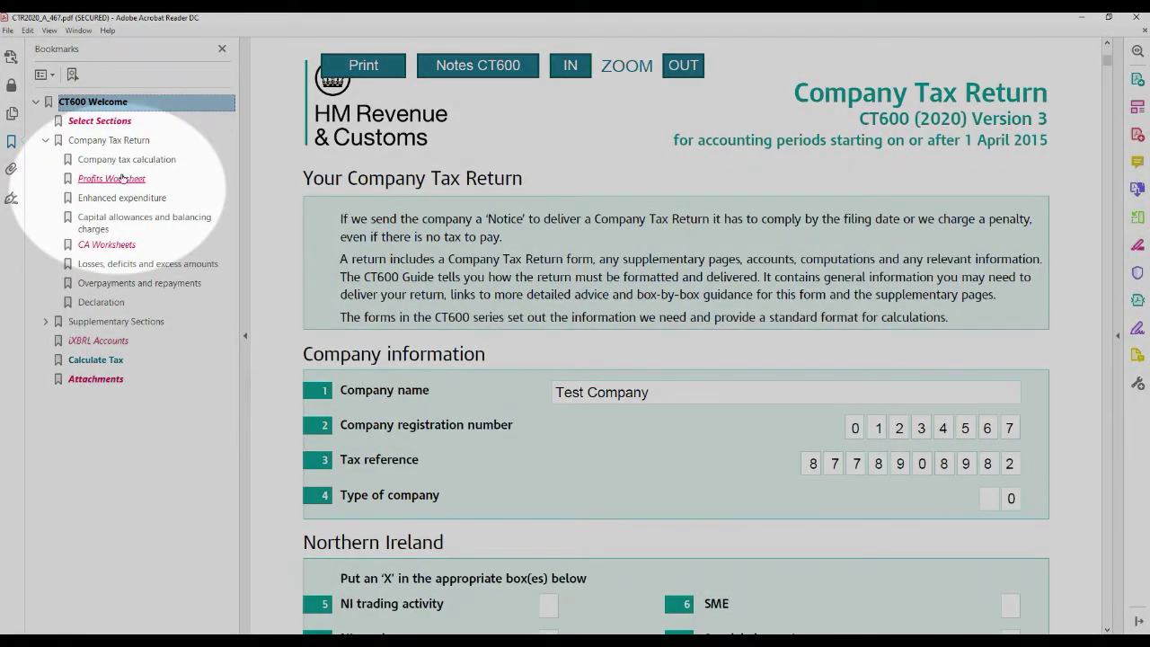
- Review the 1000.00 profits worksheet behind box 155, then open the long-life machinery and plant capital allowance worksheet
left_click(115, 180)
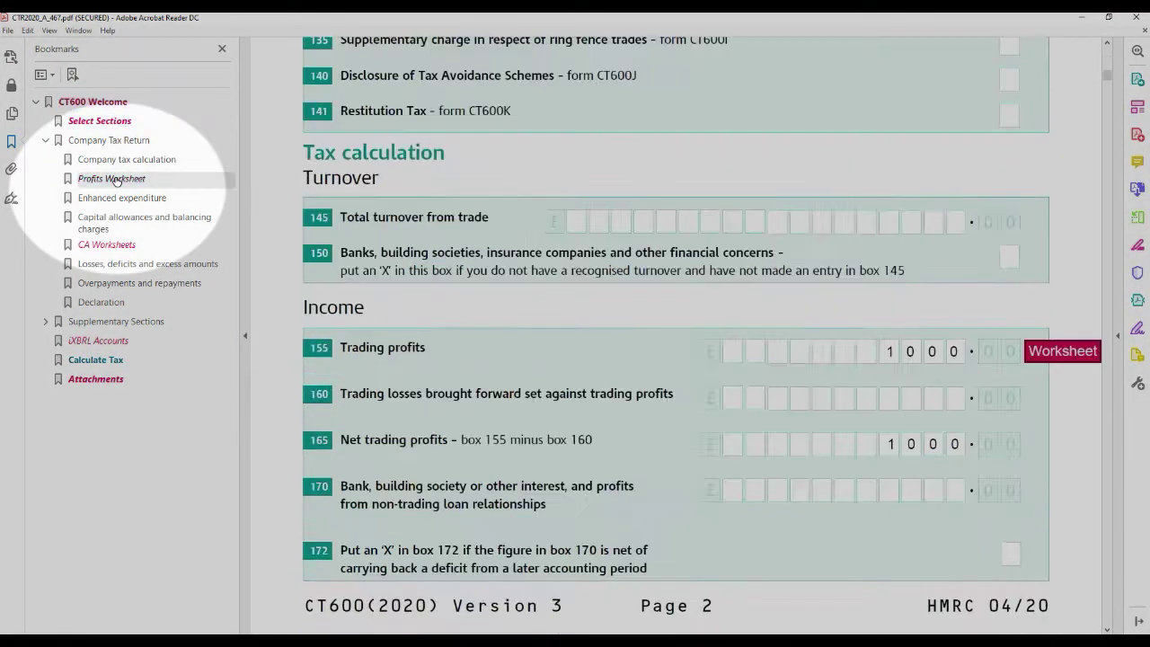
left_click(1038, 350)
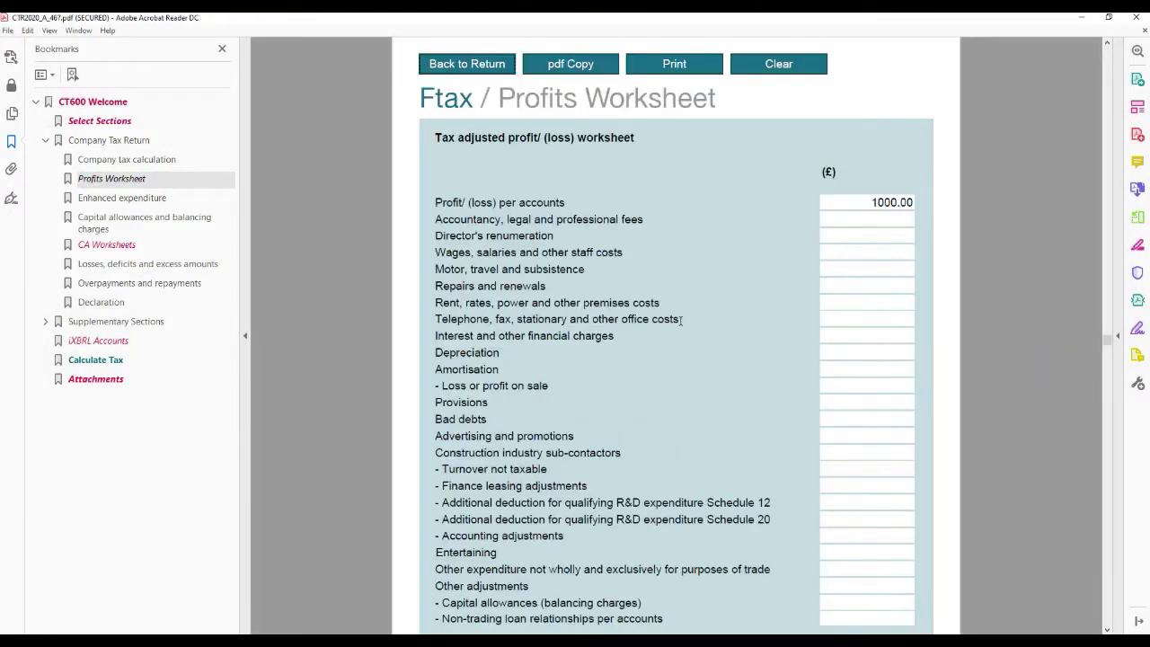
left_click(502, 64)
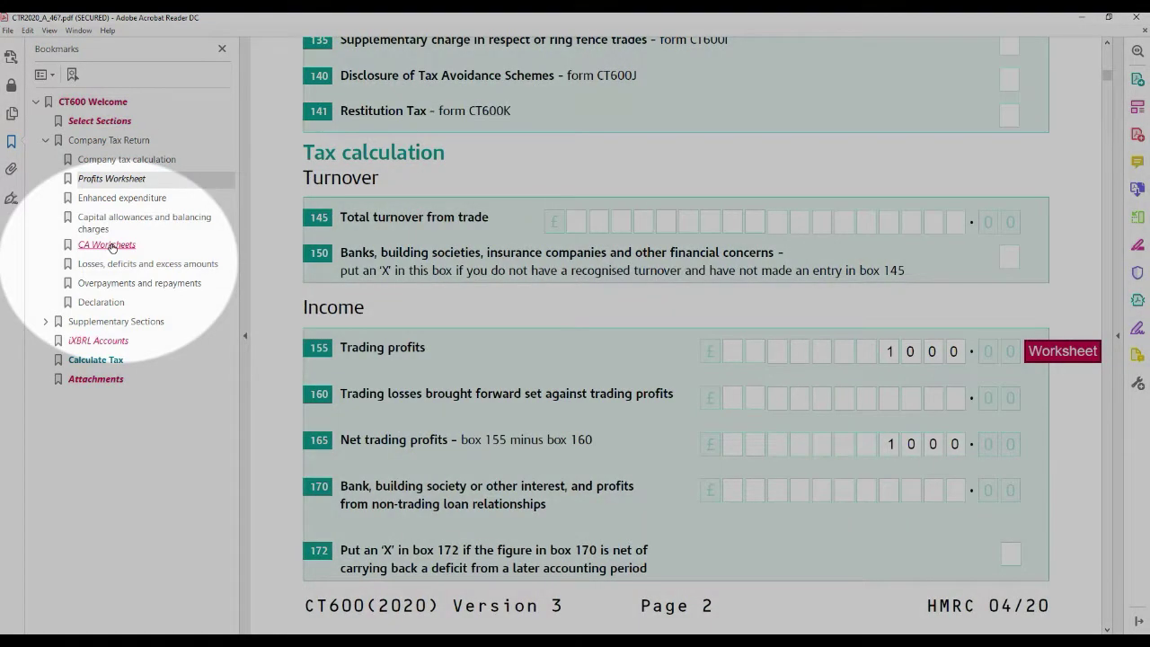
left_click(110, 246)
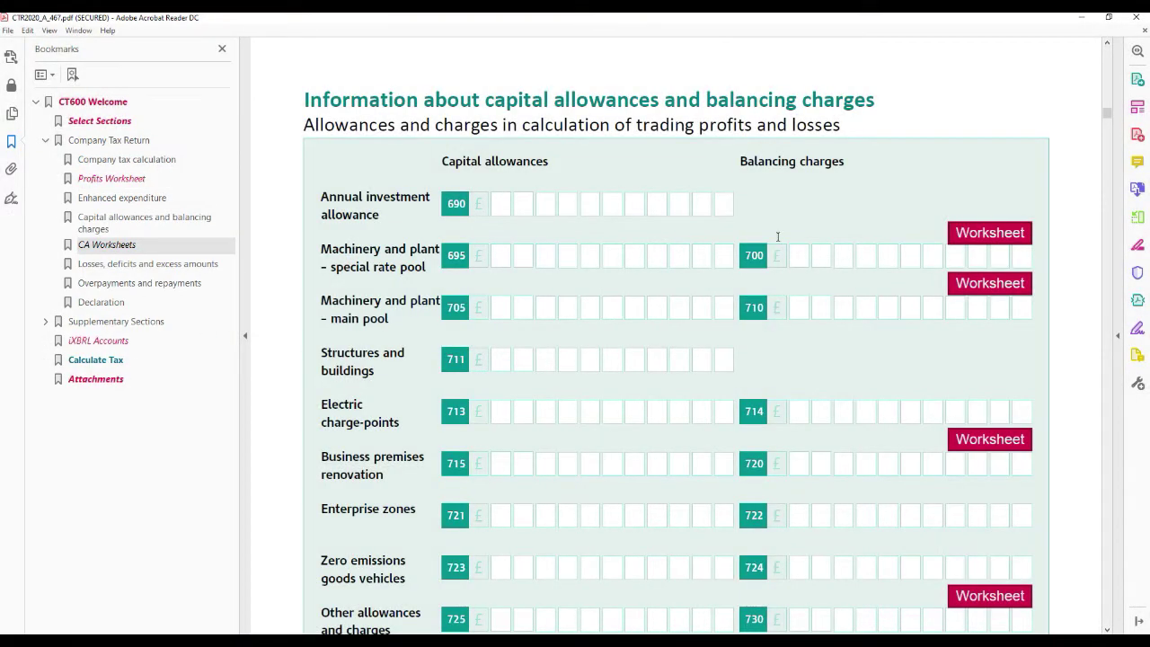
left_click(989, 232)
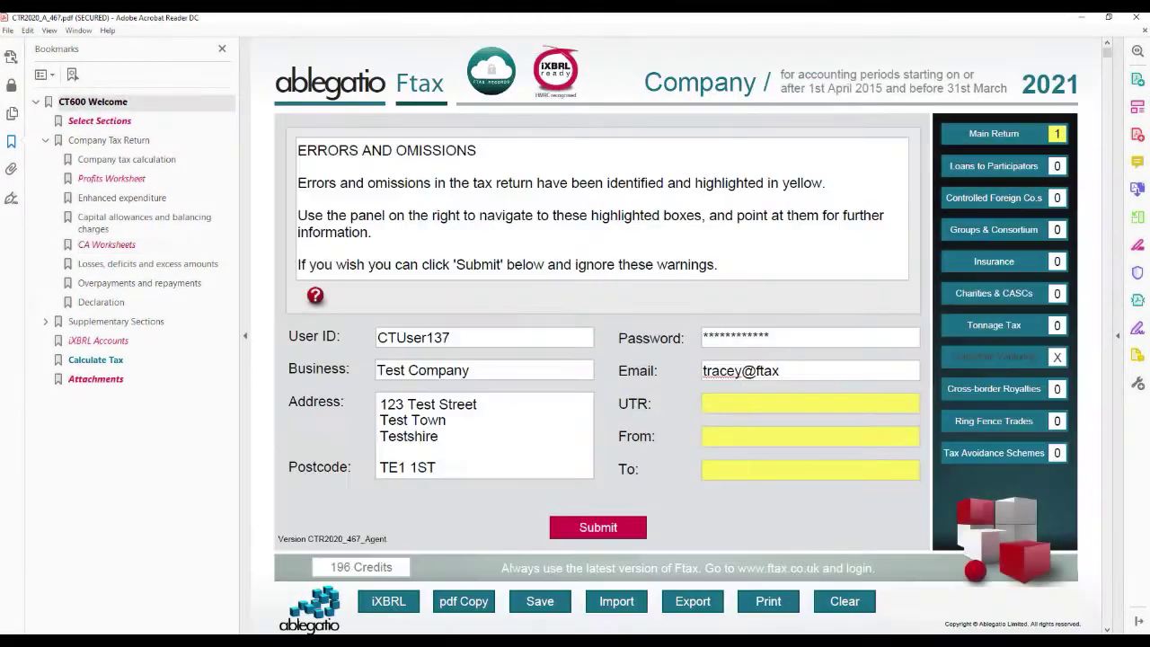
- Finish the contact e-mail, enter the company UTR and set the period 06/04/2018 to 05/04/2019
type(".co.uk")
key("Tab")
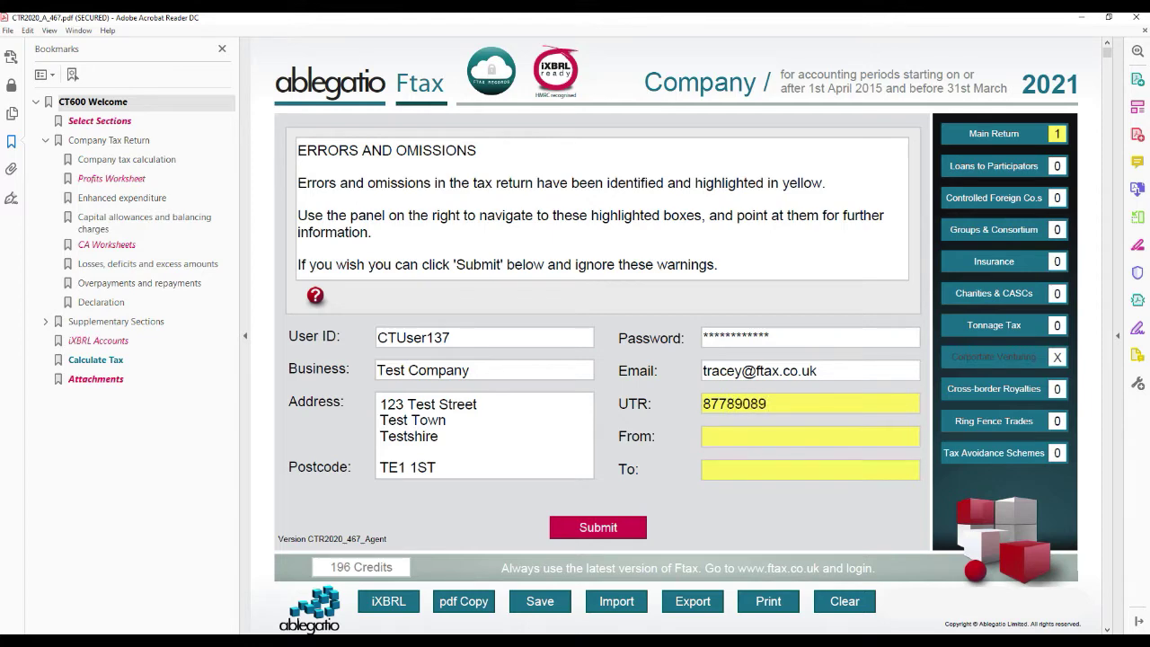
key("Tab")
type("06/04/2018")
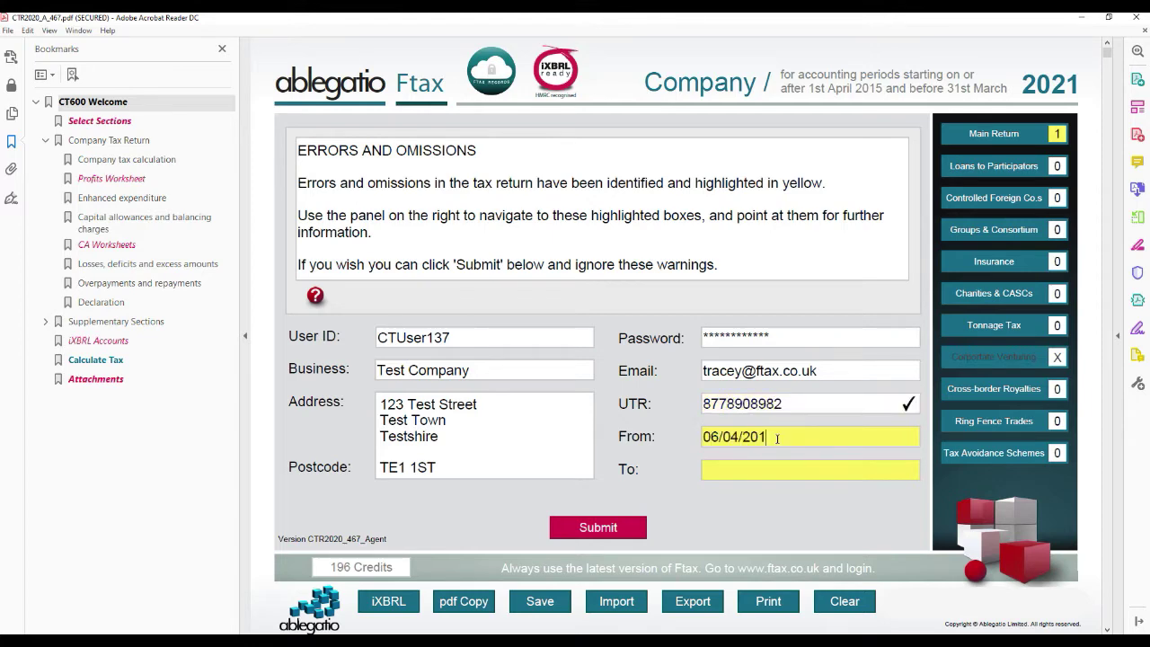
key("Tab")
type("05/04/2019")
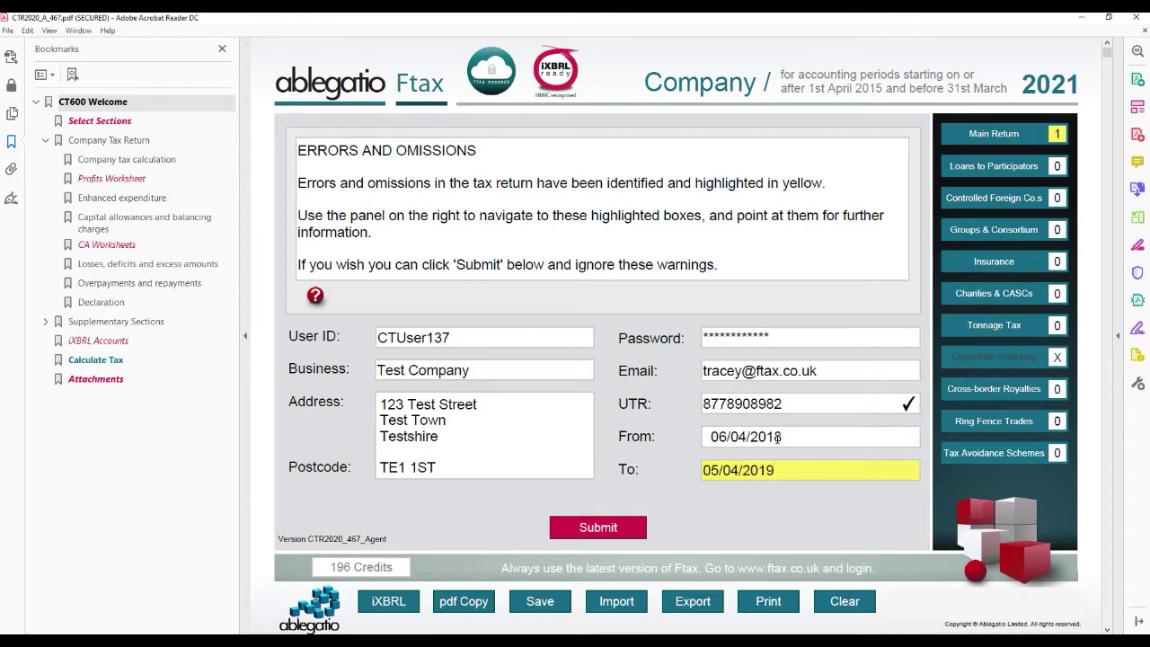
key("Tab")
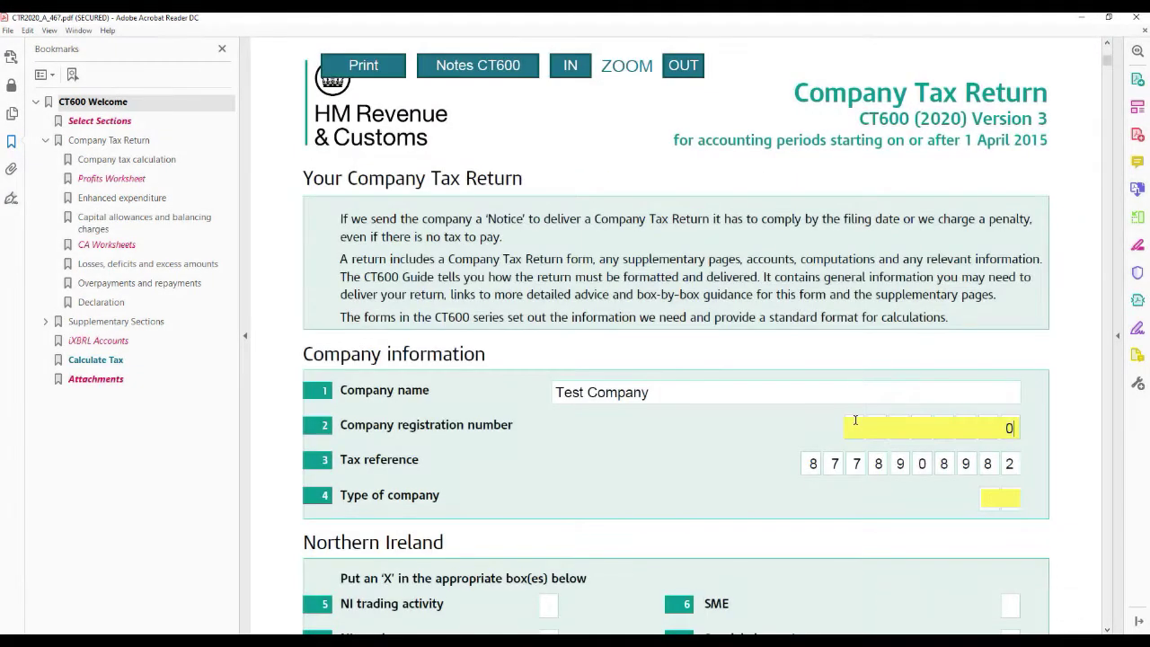
- Enter the company registration number and company type 0, then consult the CT600 completion guide
left_click(856, 420)
type("01234567")
key("Tab")
type("0")
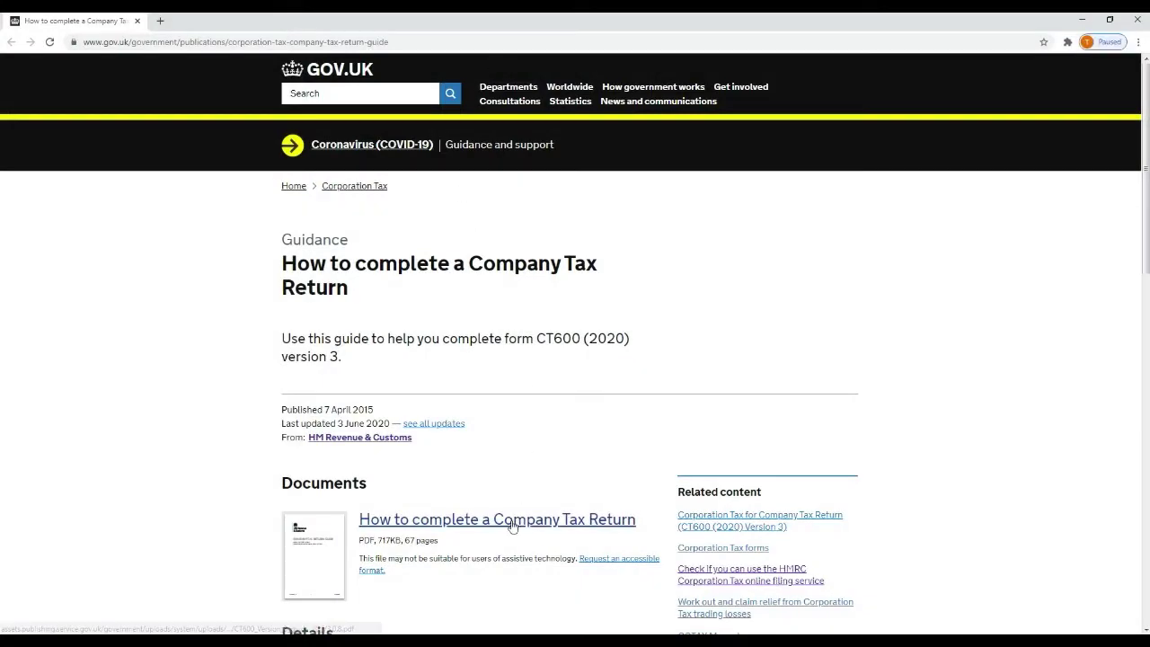
left_click(513, 521)
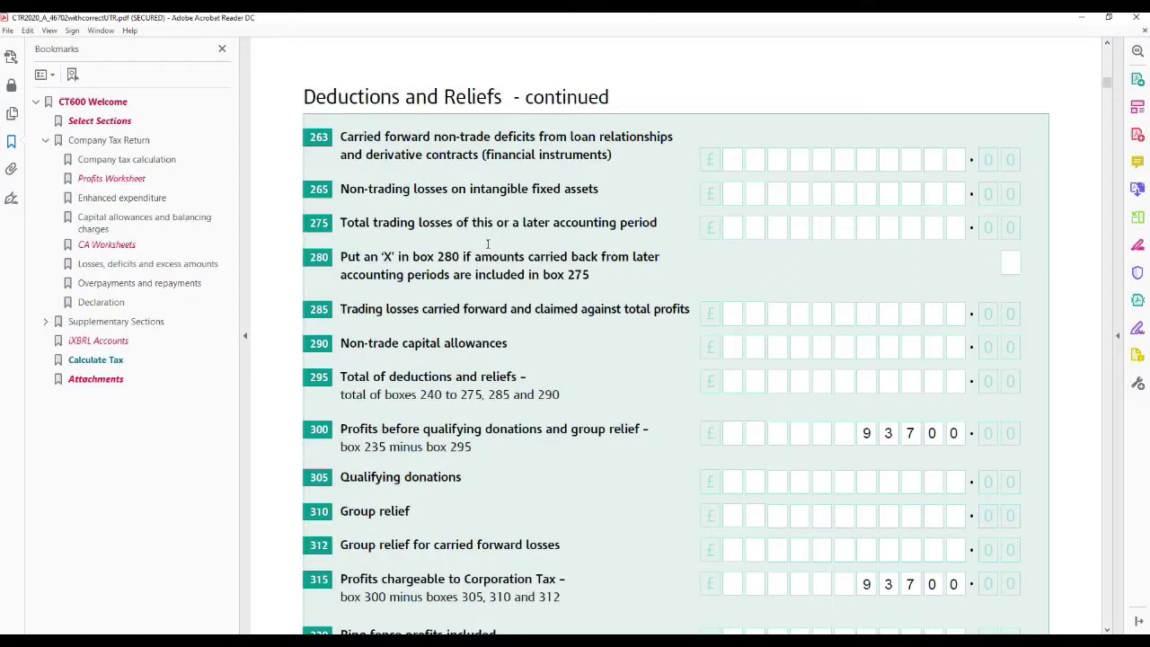
- Check the tax calculation showing £17,803.00 Corporation Tax chargeable, then return to the welcome page
left_click(1110, 506)
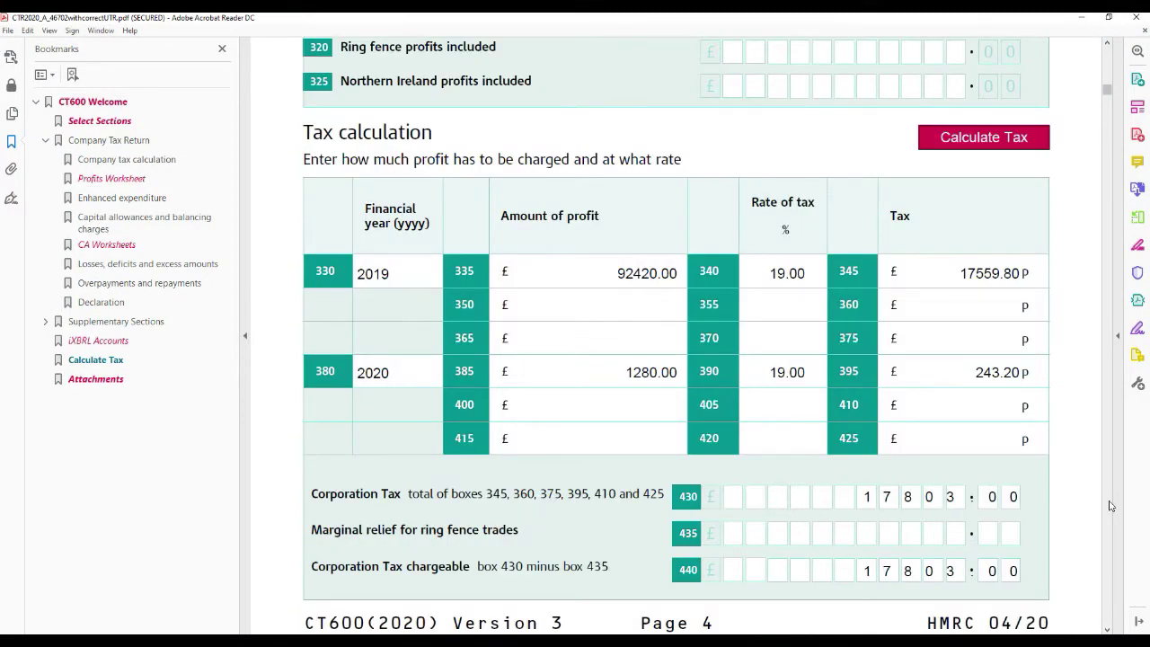
left_click(984, 138)
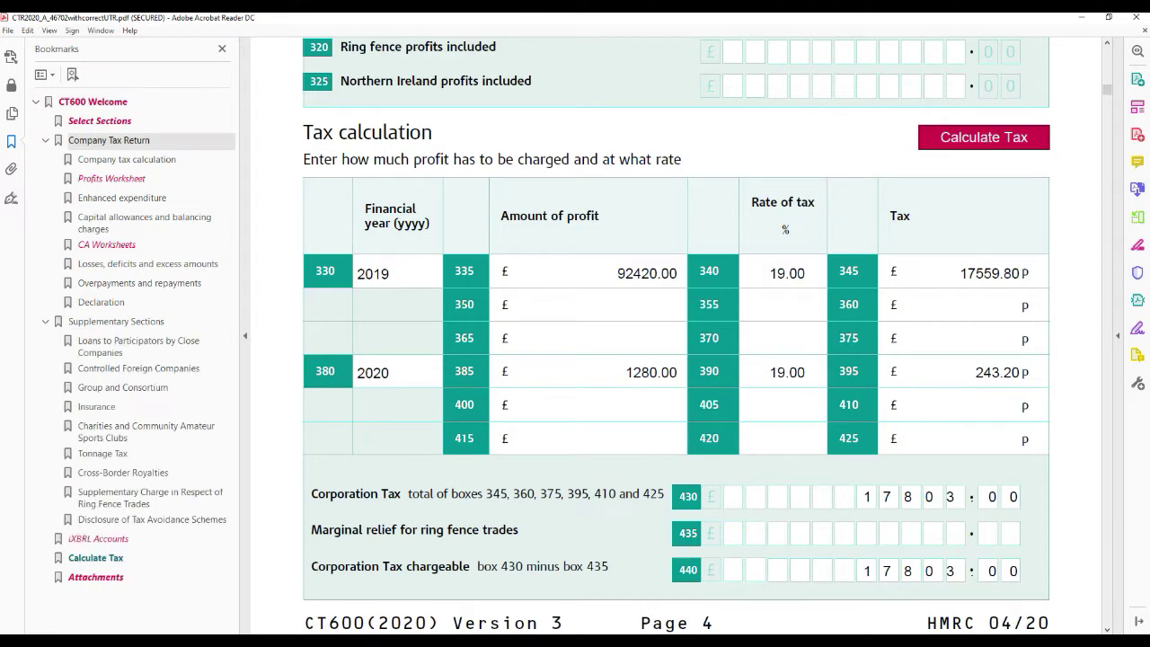
left_click(105, 103)
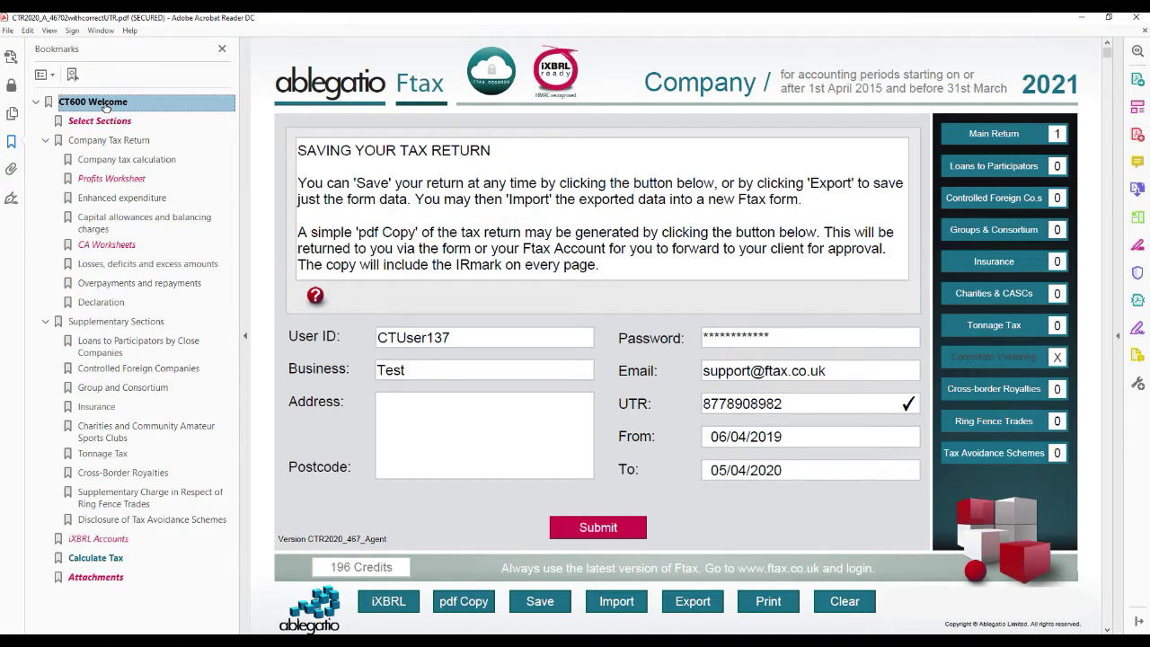
- Generate the iXBRL Computations, confirm the warning, and download iXBRLcomputations.html
left_click(385, 606)
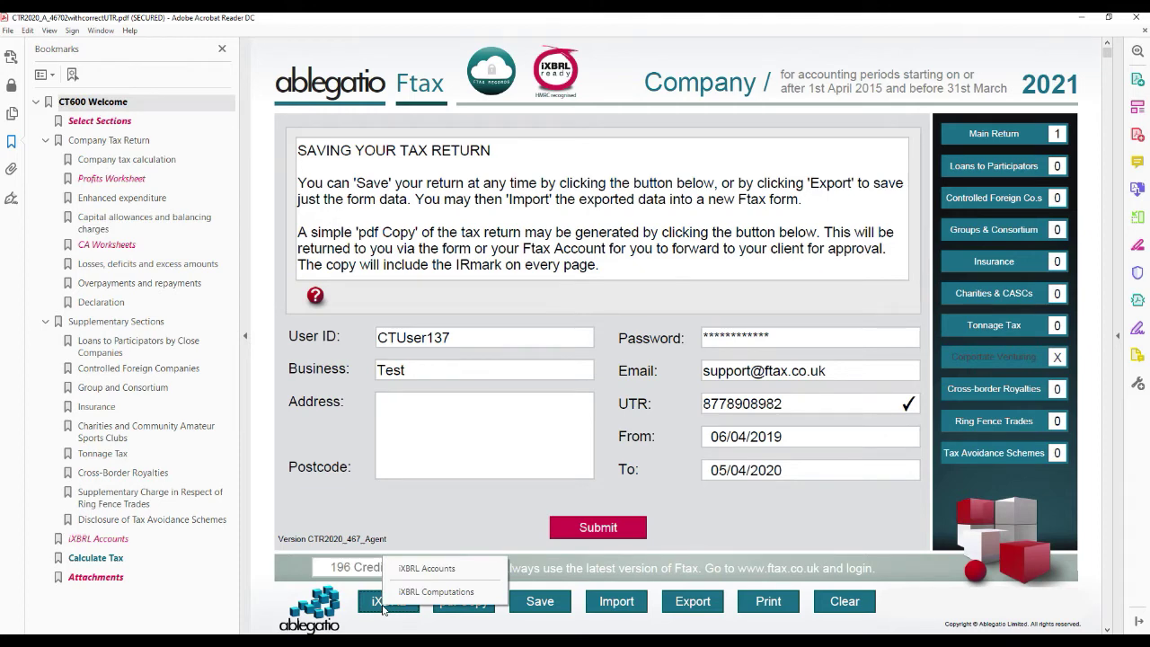
left_click(406, 592)
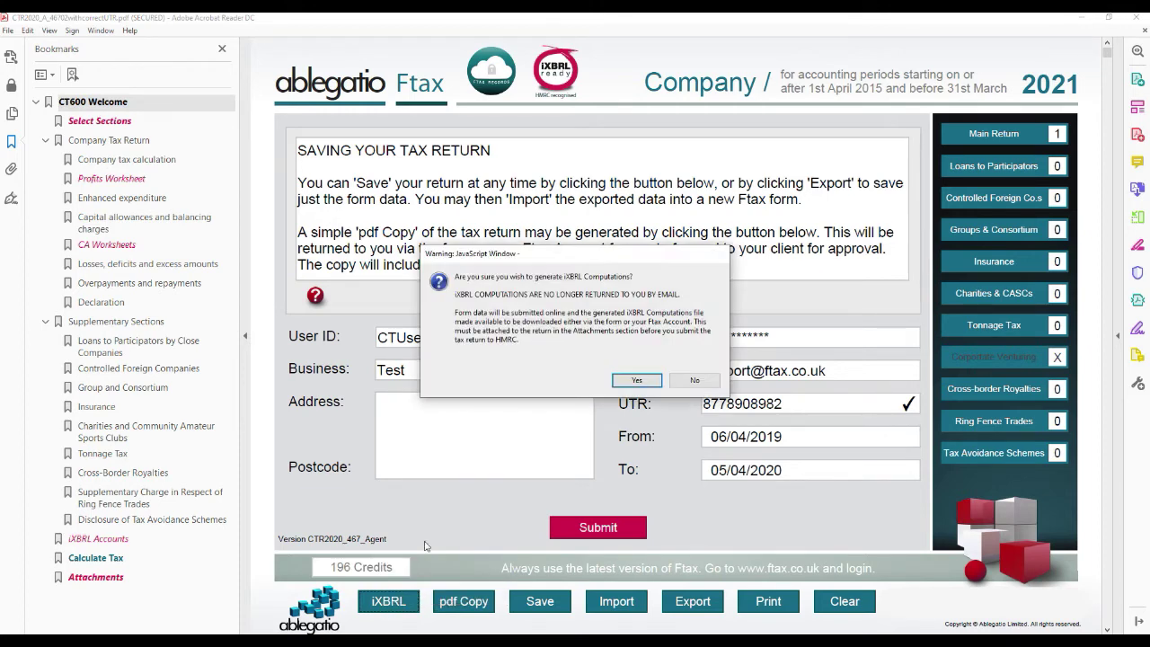
left_click(630, 382)
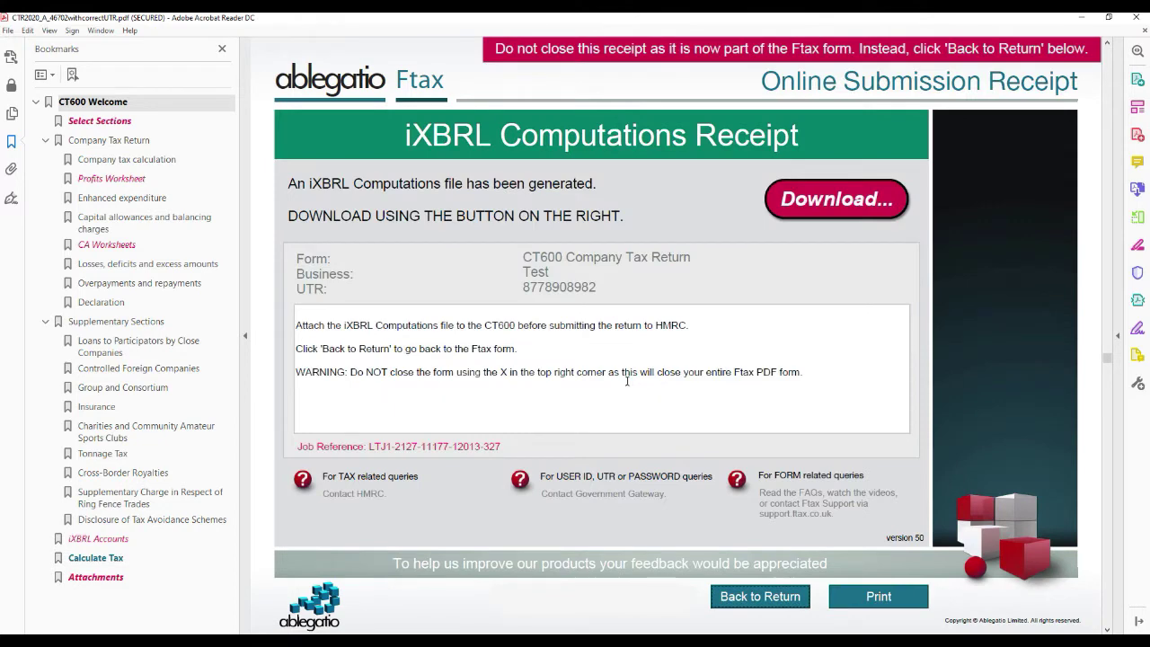
left_click(845, 205)
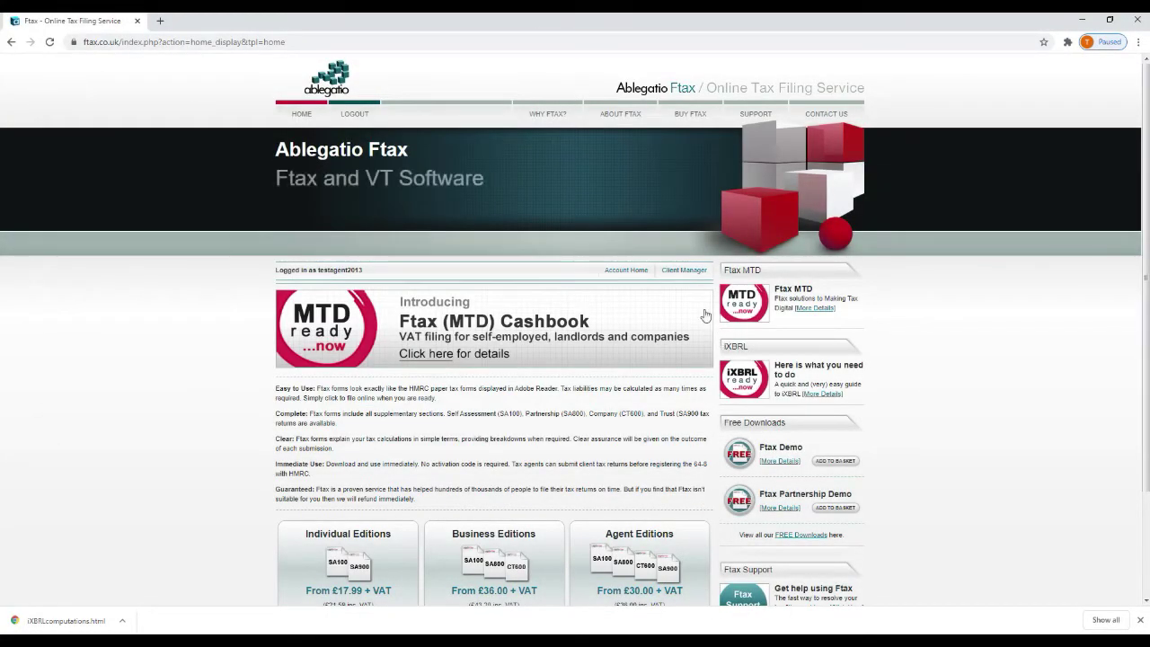
- From the ftax.co.uk Account Home, request the latest iXBRL Computations file
left_click(629, 271)
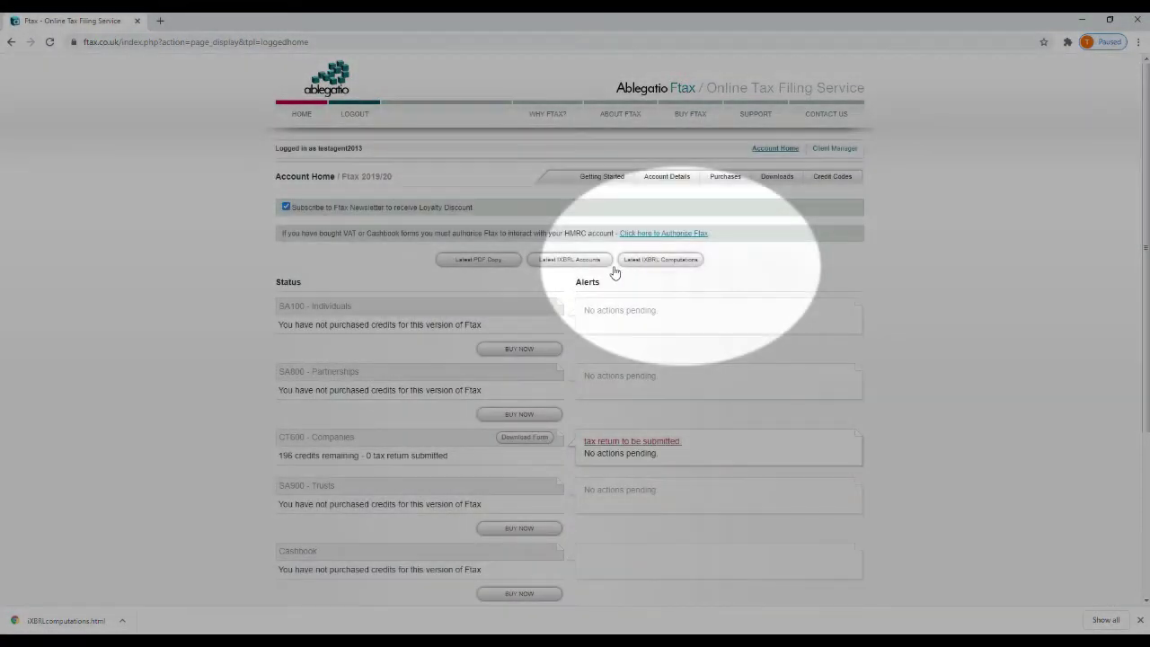
left_click(634, 263)
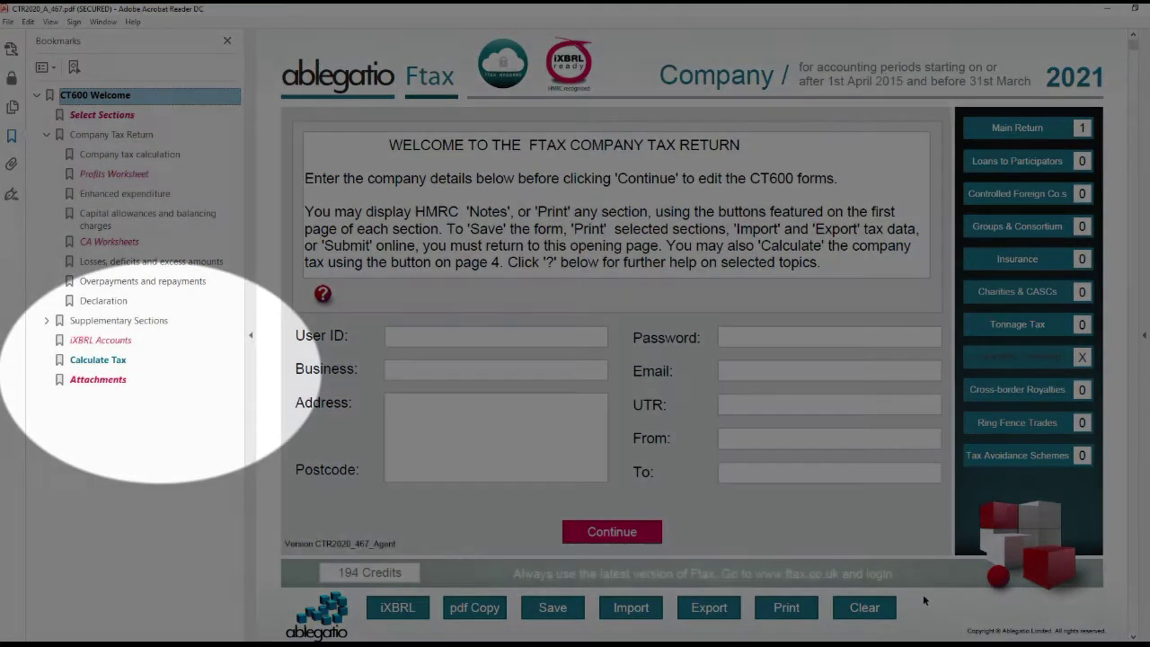
- Jump to the iXBRL Accounts bookmark of the new return
left_click(117, 341)
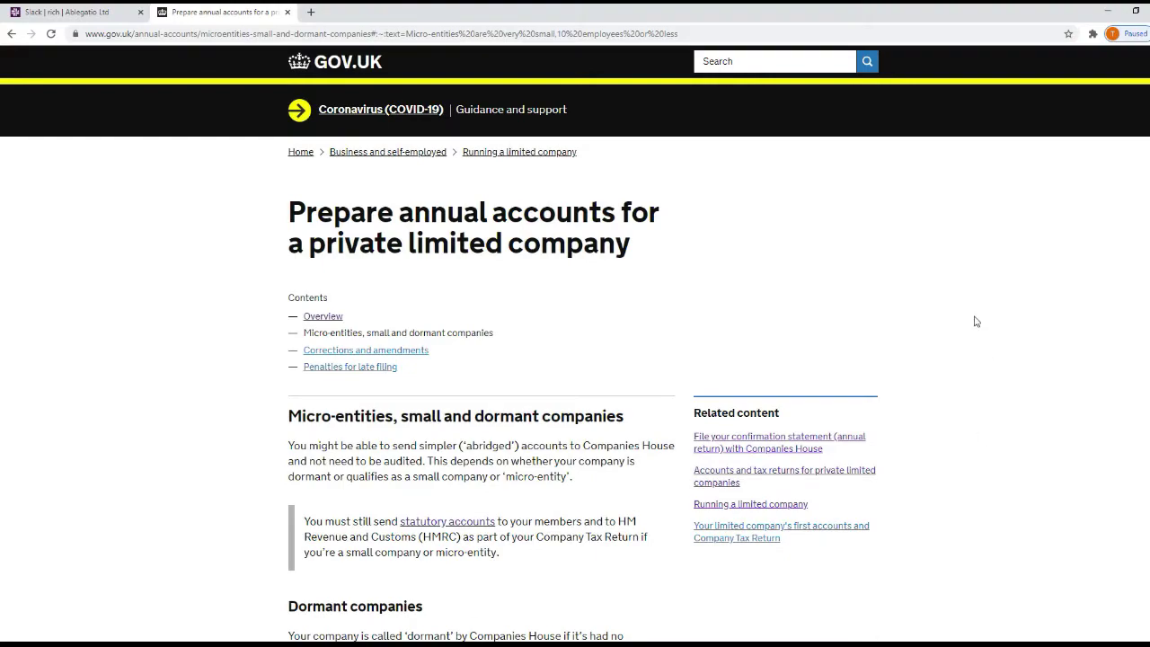
scroll(939, 298, "down", 4)
scroll(939, 298, "down", 6)
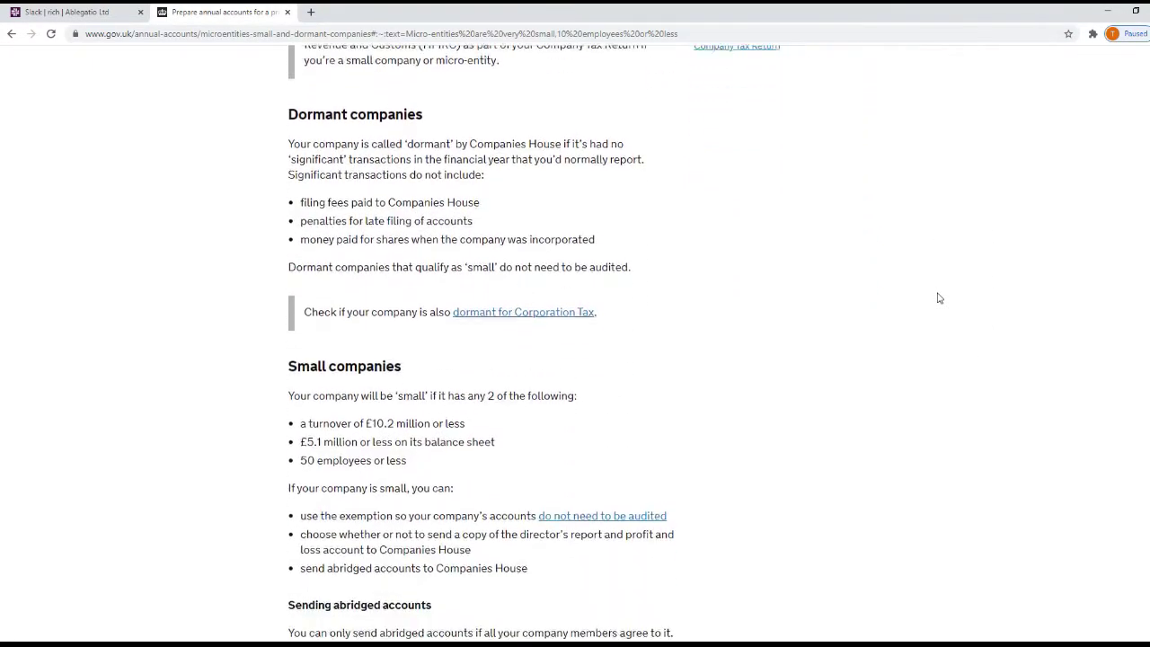
scroll(939, 299, "down", 2)
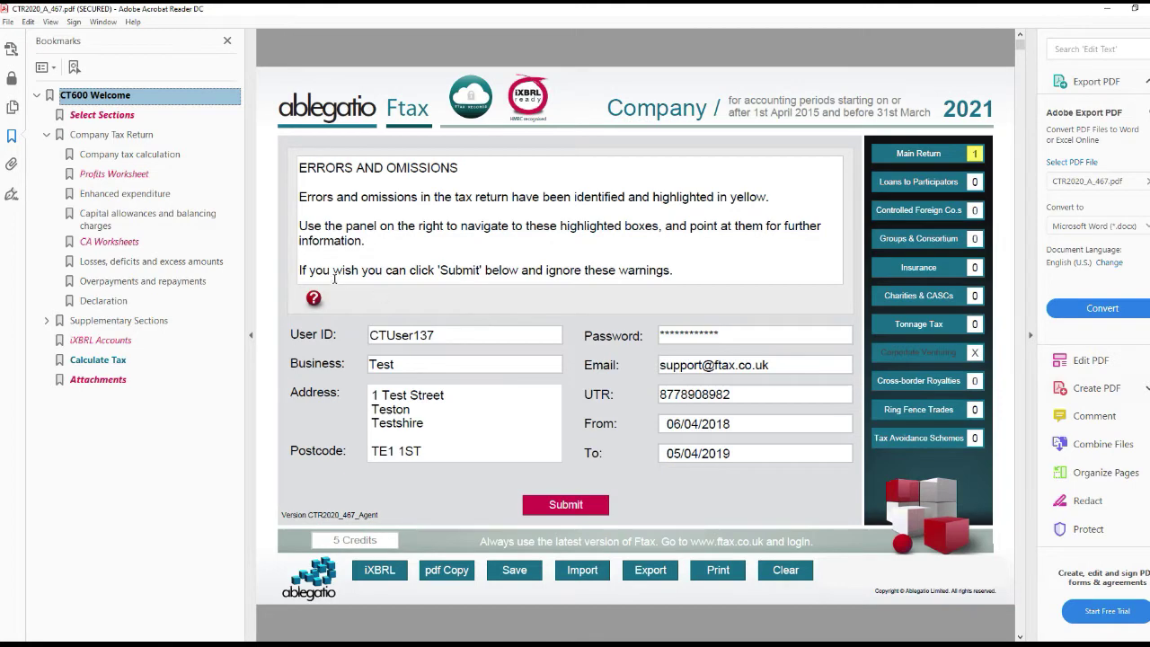
- On the iXBRL Accounts page, choose Micro Entity from the accounts type dropdown
left_click(117, 348)
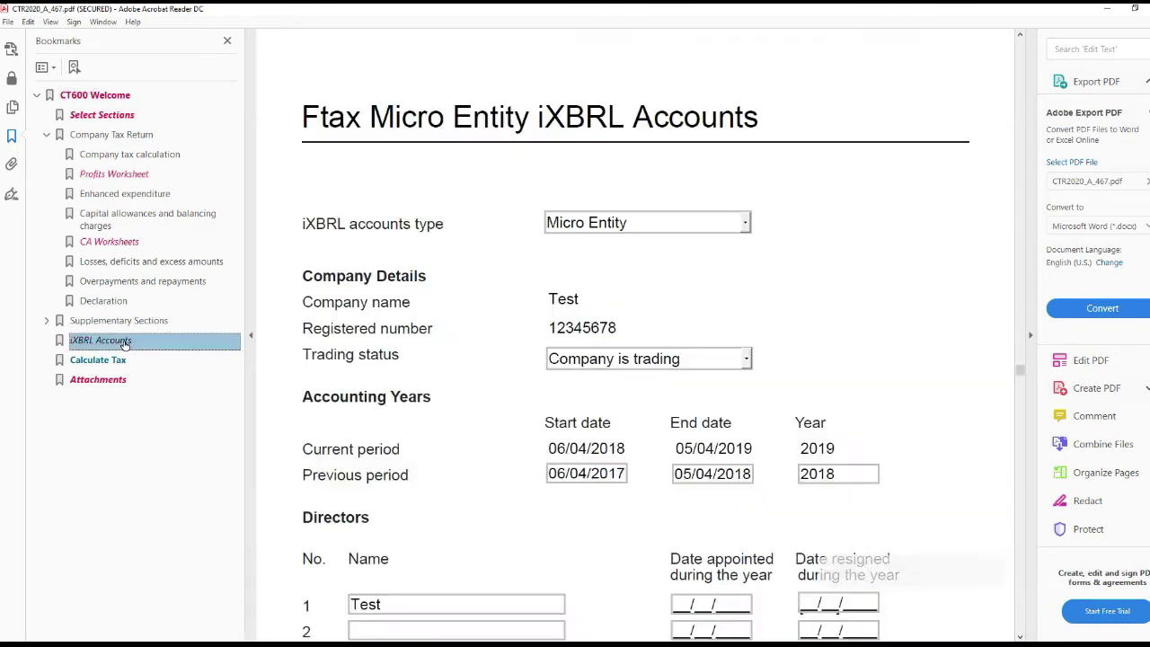
left_click(745, 225)
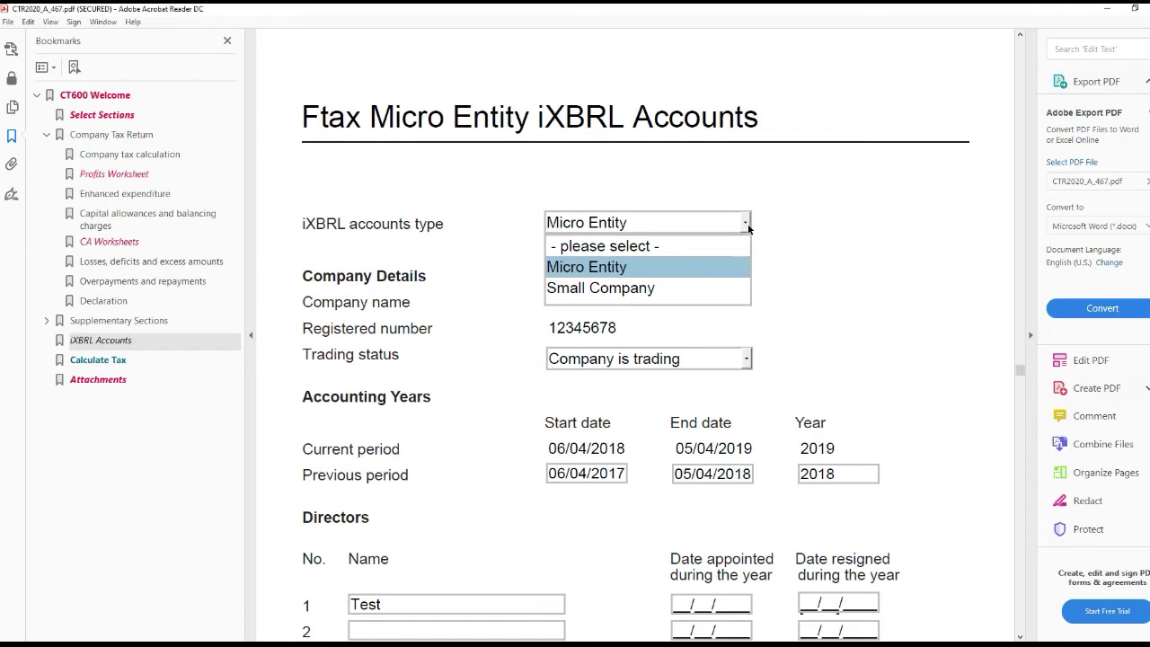
left_click(747, 224)
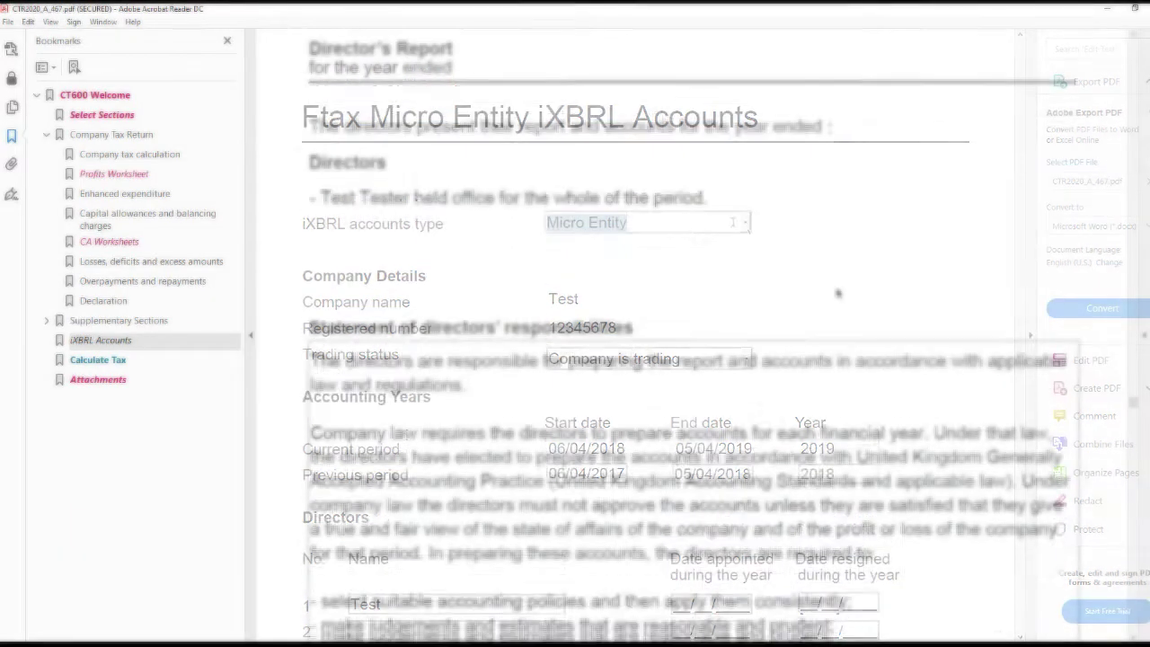
- Sign the directors' report as the listed director
scroll(833, 301, "down", 2)
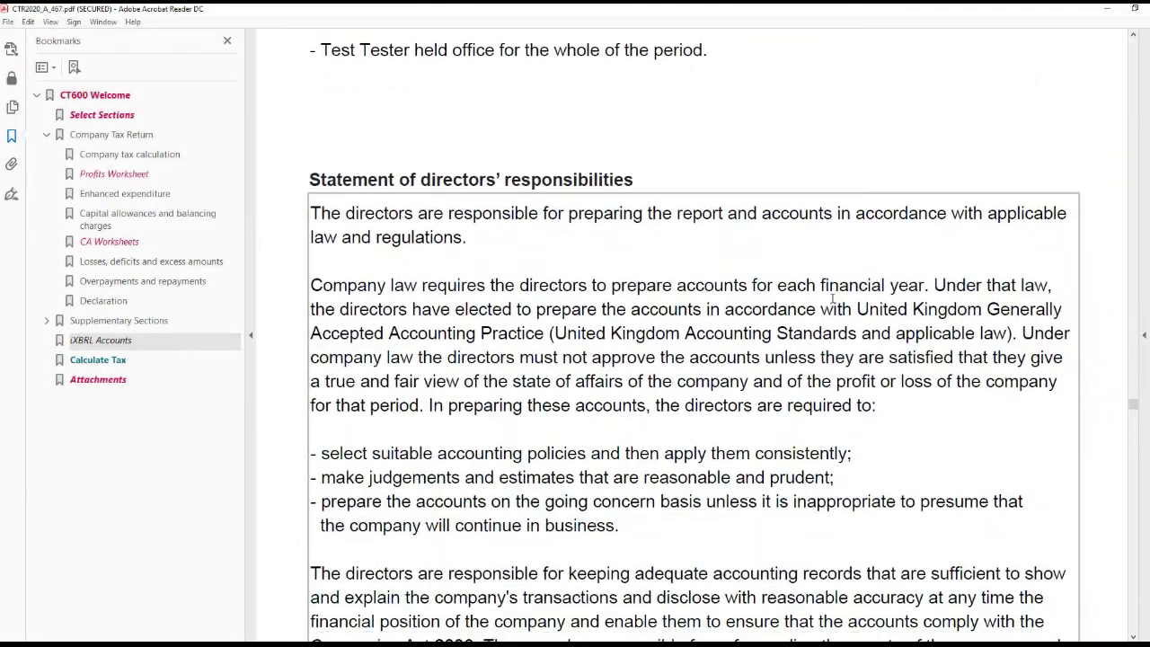
scroll(833, 301, "down", 6)
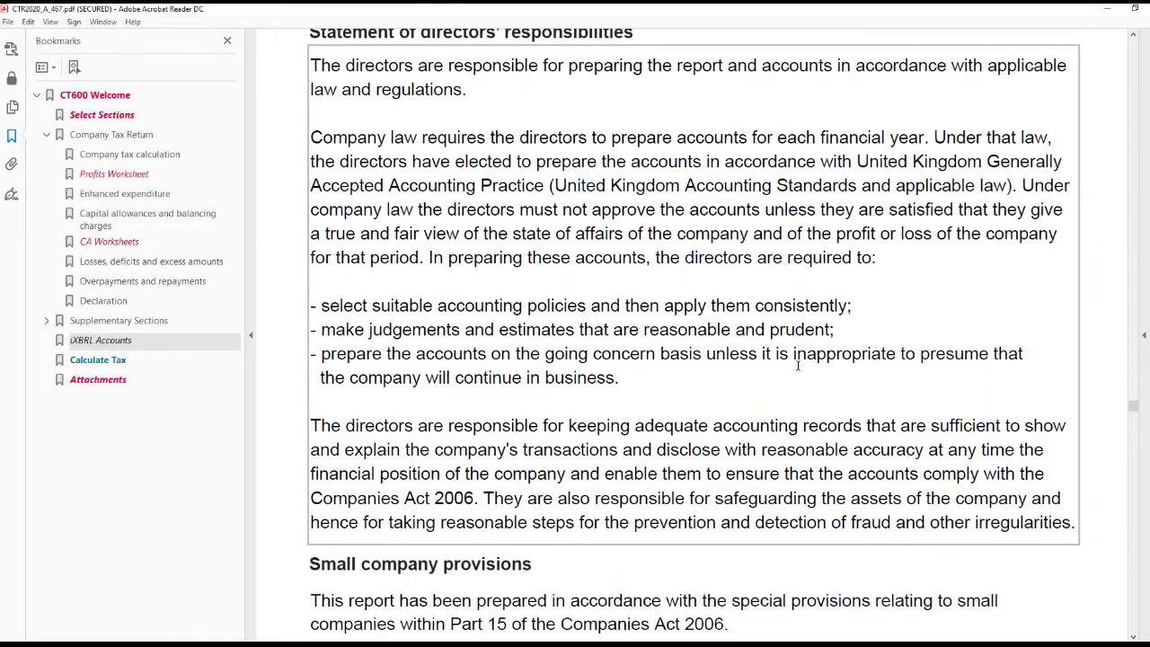
left_click(539, 557)
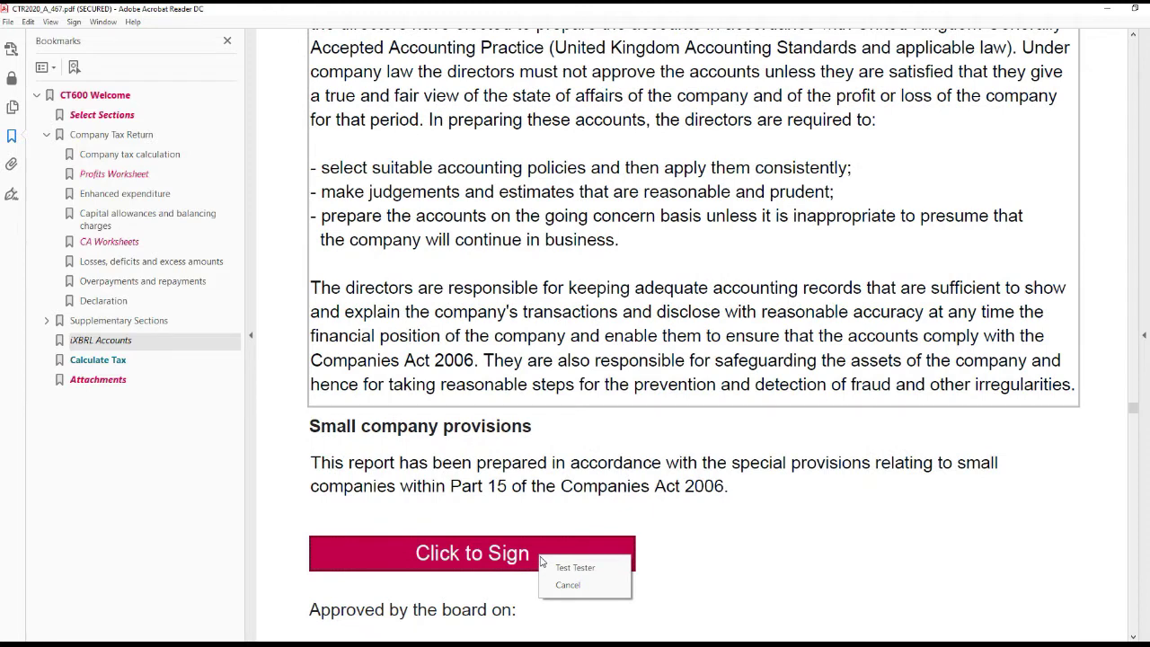
left_click(565, 569)
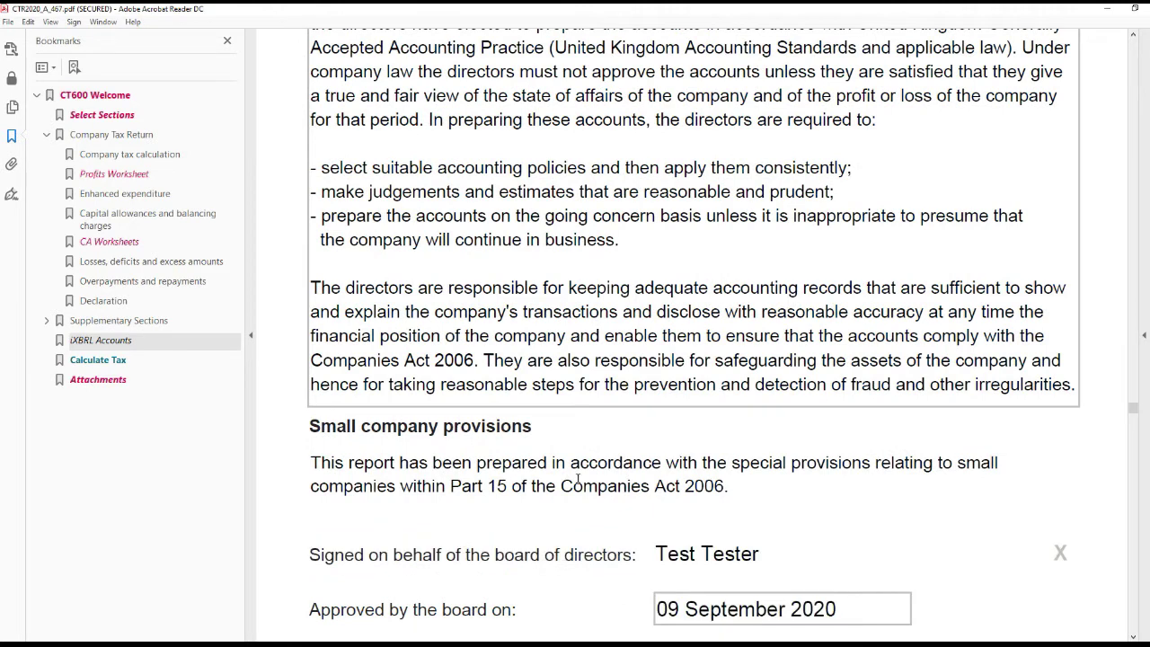
- Sign the micro-entity accounts statement as the listed director
scroll(578, 477, "down", 2)
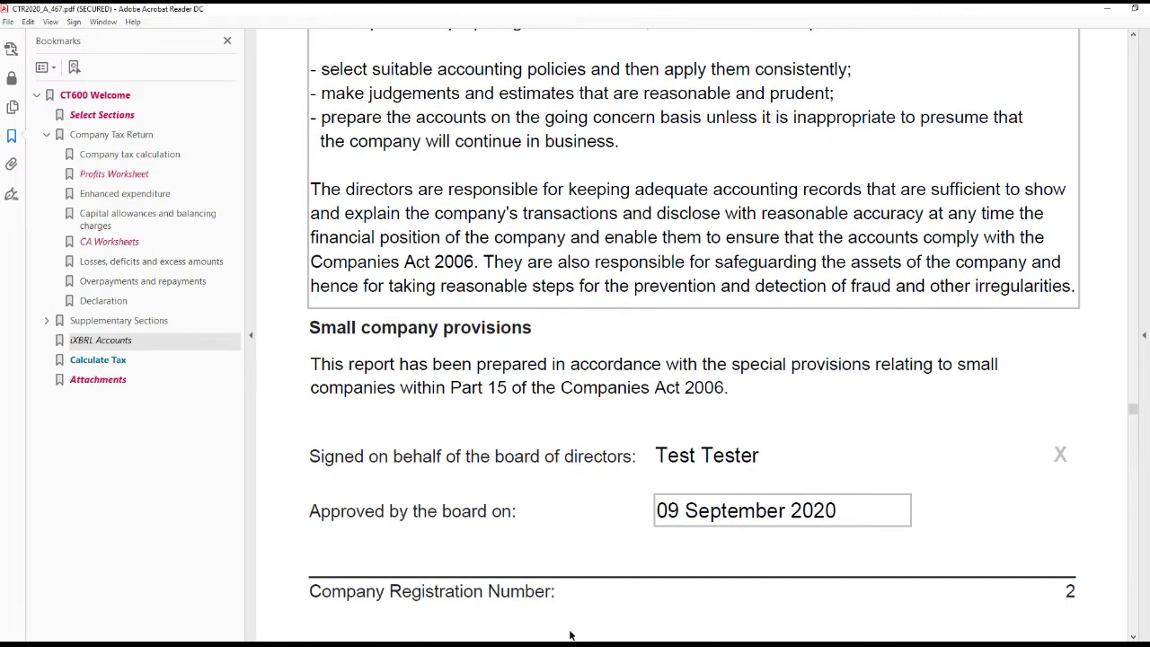
scroll(896, 418, "down", 10)
scroll(896, 419, "down", 6)
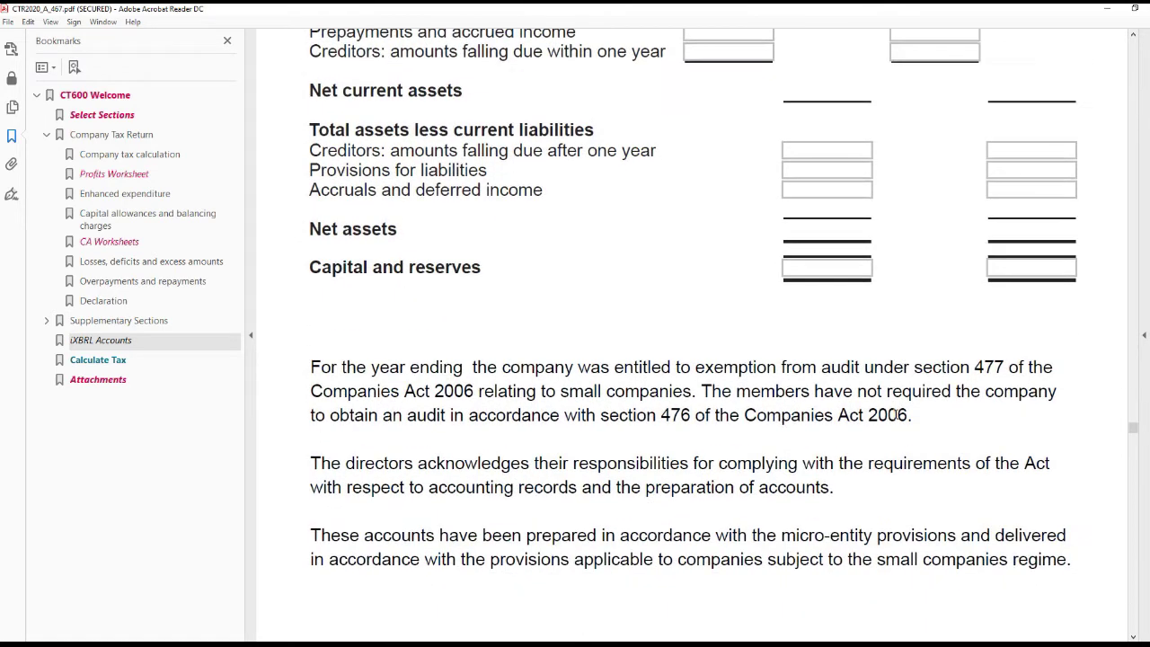
scroll(896, 419, "down", 3)
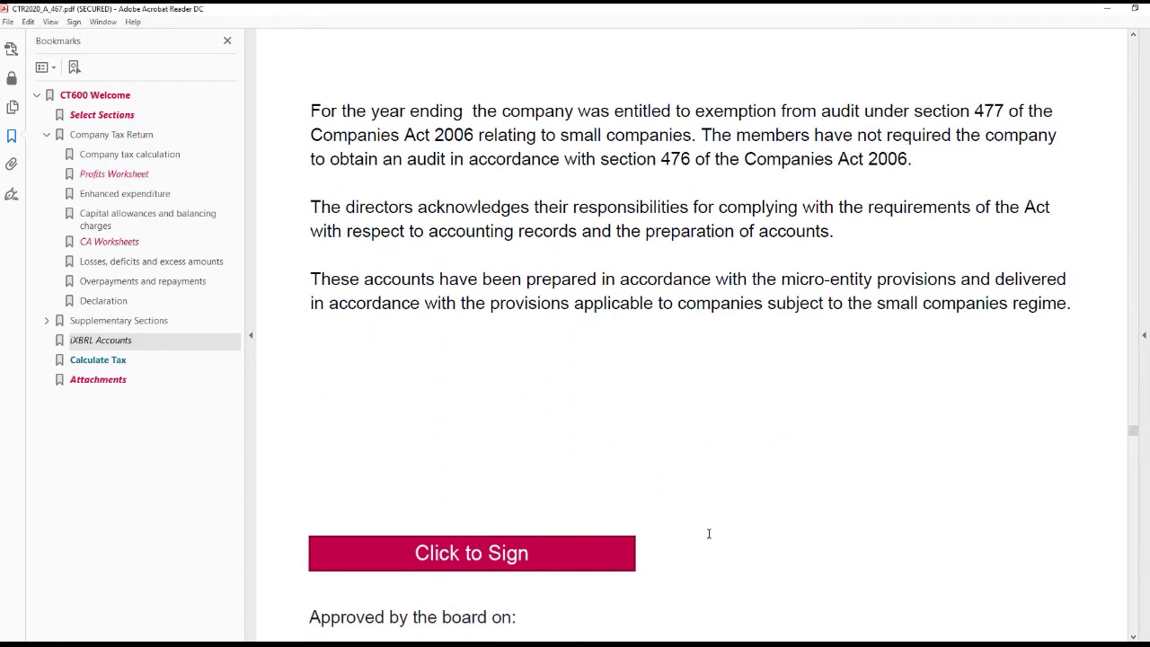
left_click(590, 530)
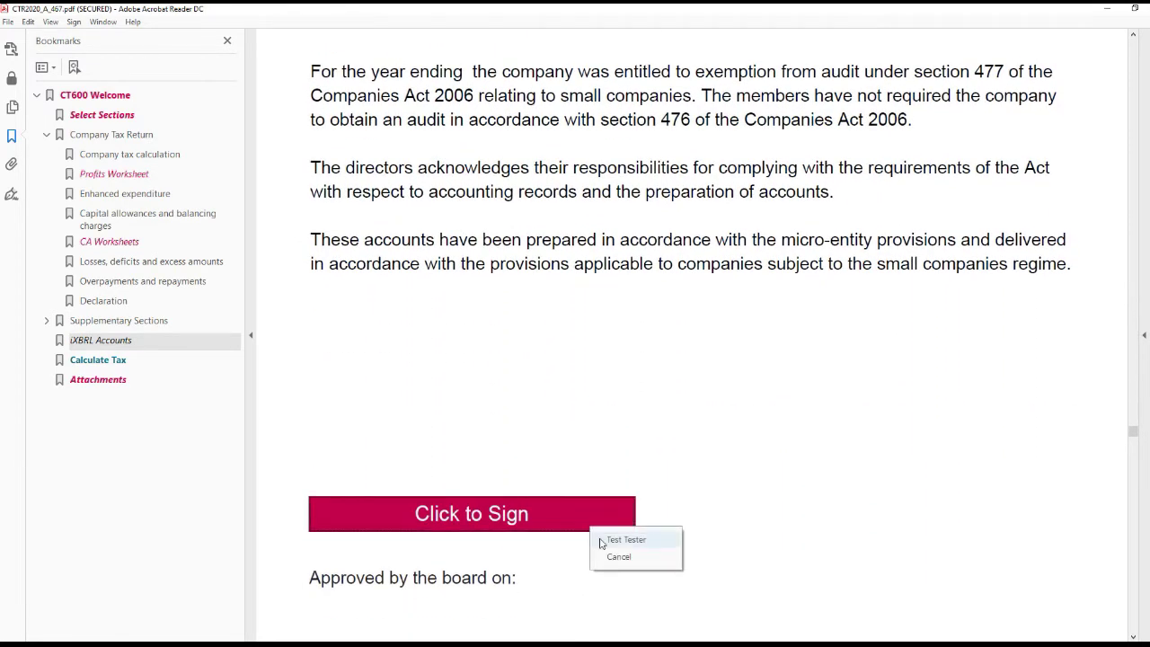
left_click(600, 539)
- Replace the day and month of the approval date with '5 July'
scroll(601, 542, "down", 1)
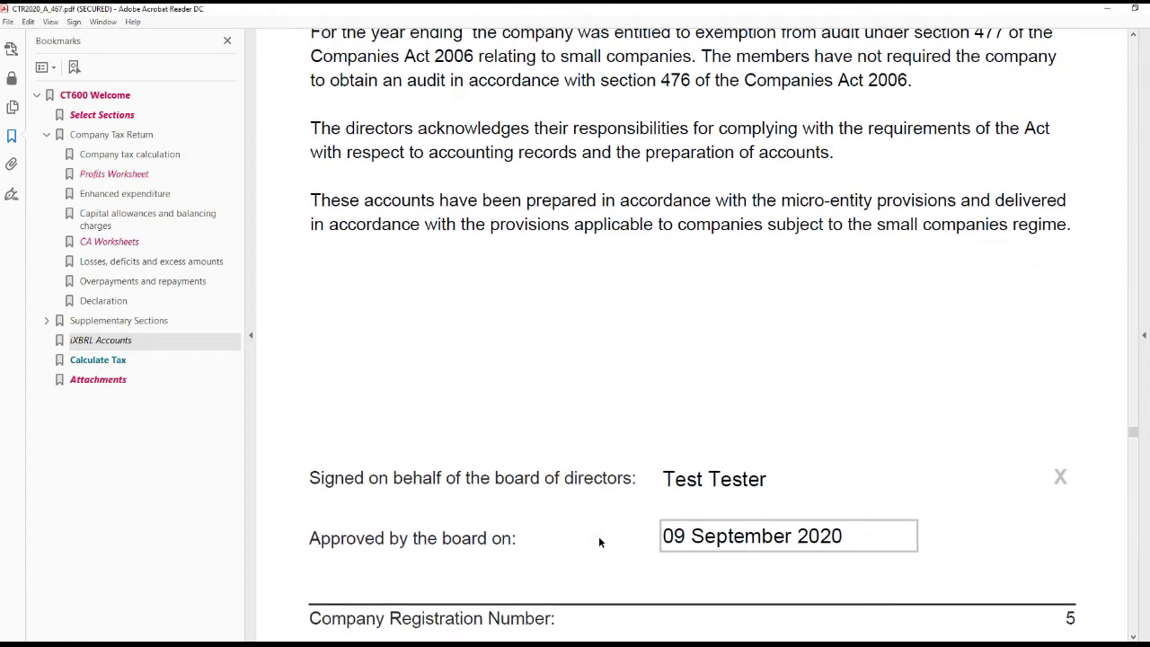
scroll(600, 542, "down", 1)
double_click(692, 506)
left_click_drag(679, 508, 672, 508)
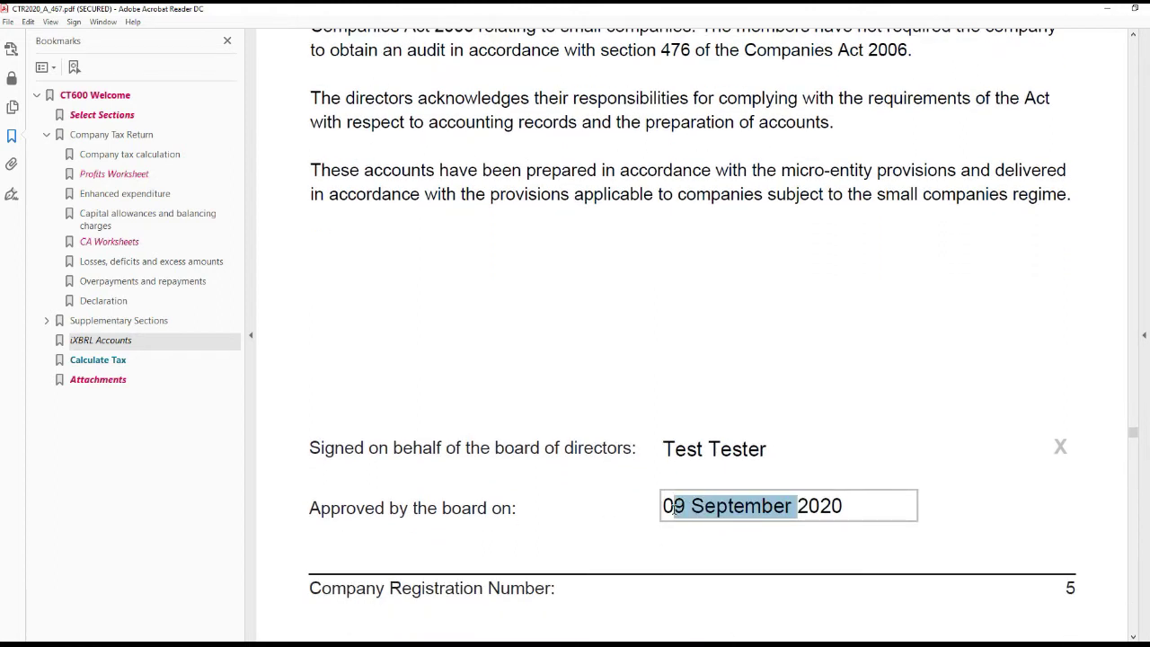
type("5 July")
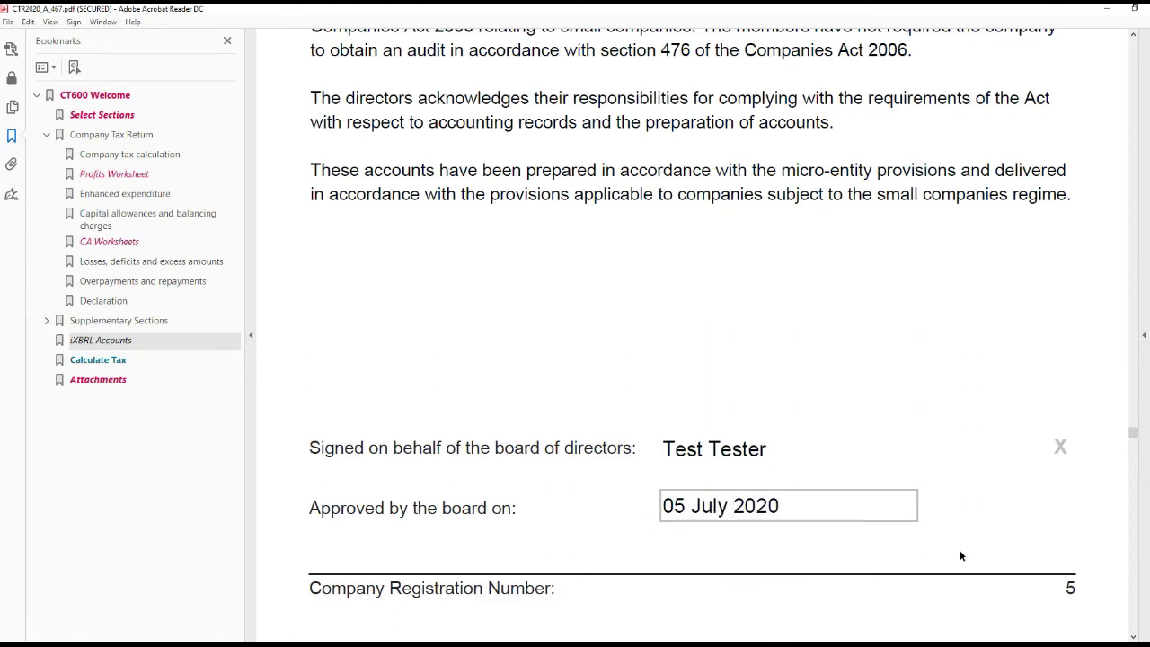
- Clear the accounts signature and date, re-sign as the listed director, and return to the welcome page
left_click(1061, 452)
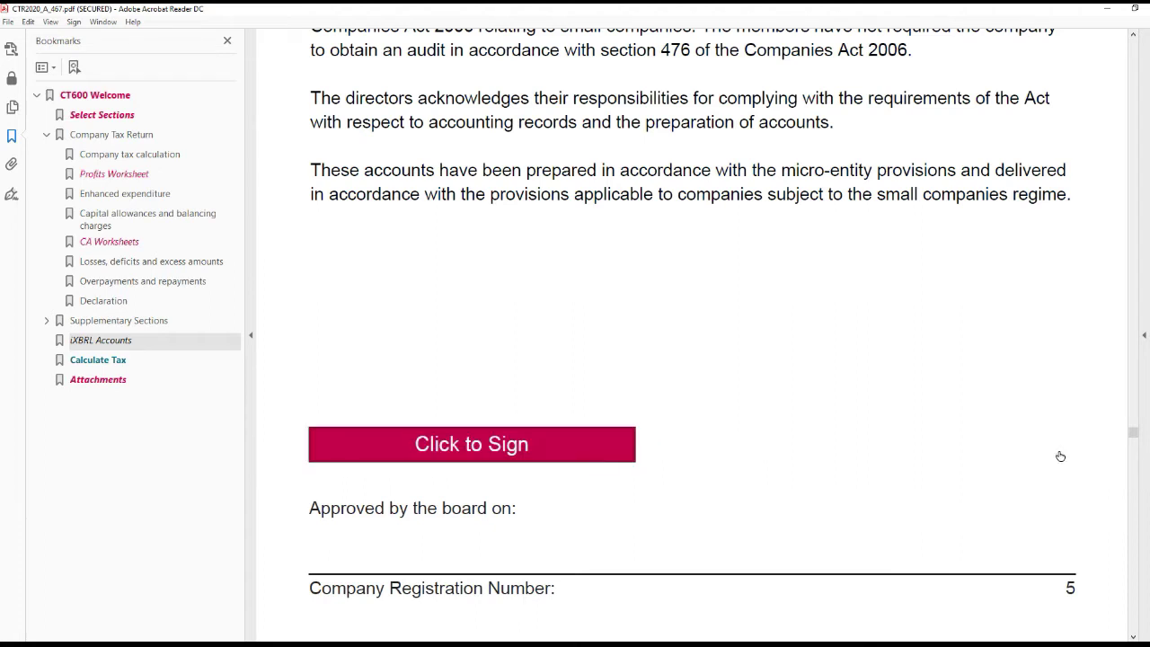
left_click(631, 451)
left_click(650, 464)
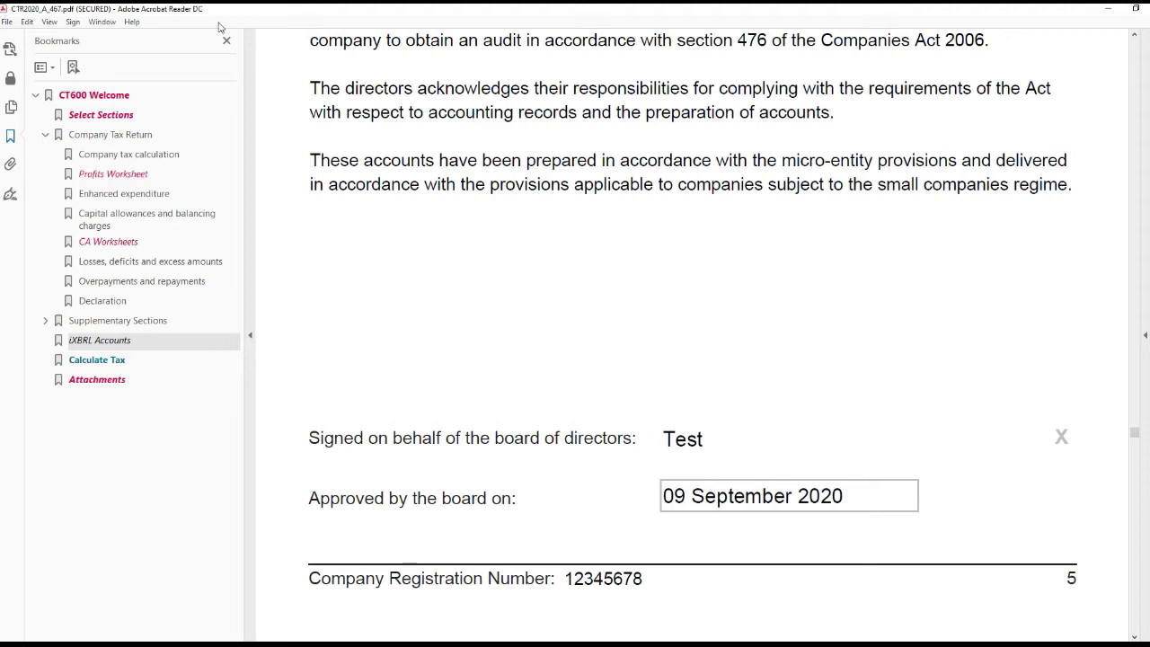
left_click(84, 96)
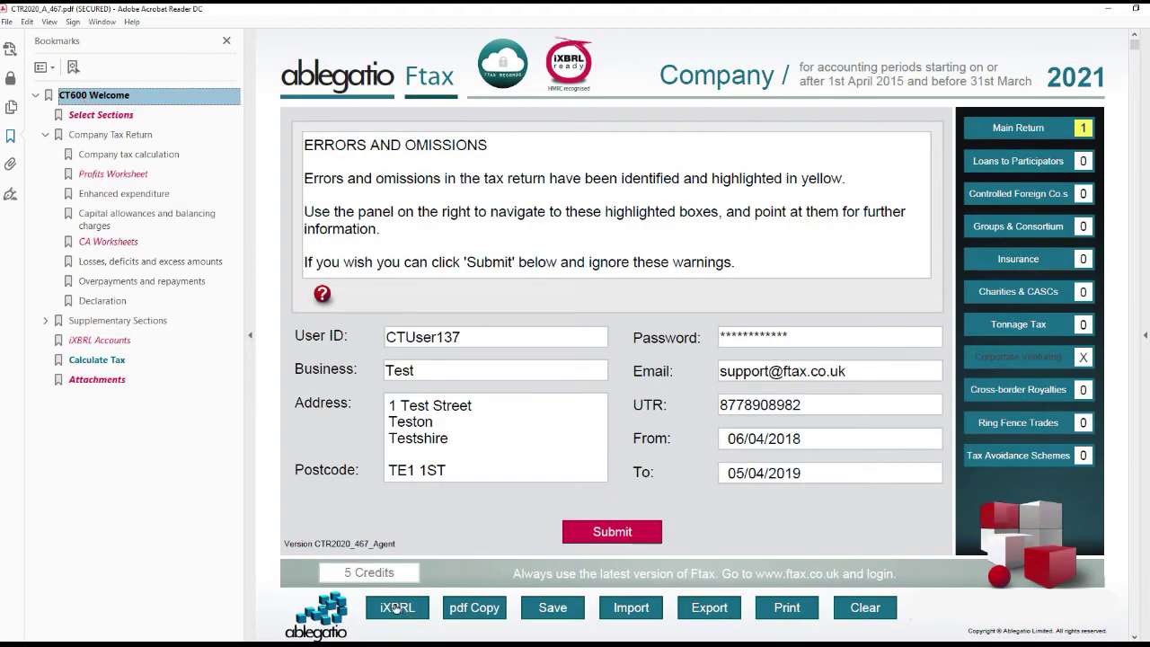
- Generate the Micro Entity iXBRL Accounts file and confirm the prompt
left_click(405, 614)
left_click(420, 568)
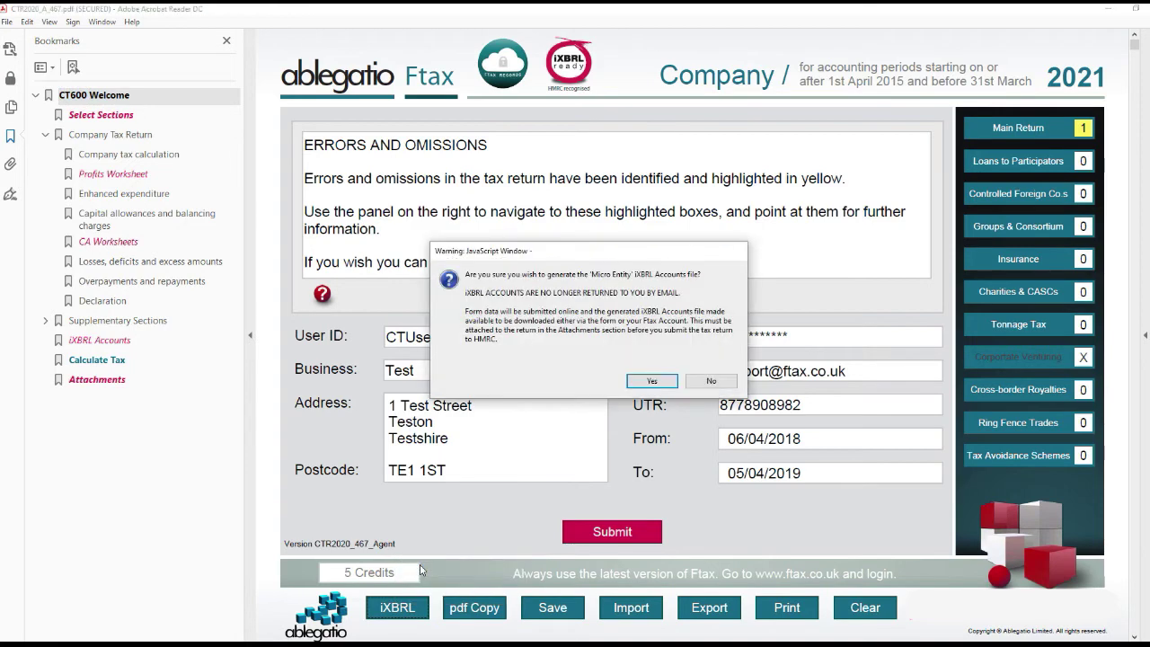
left_click(648, 381)
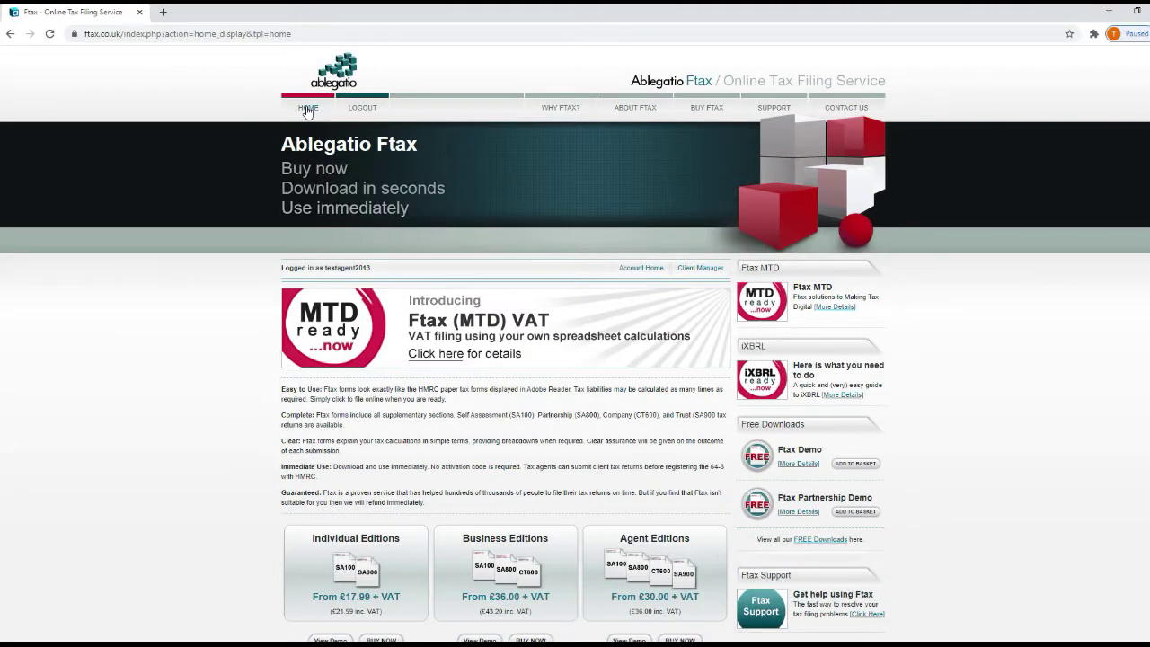
- Visit the Ftax account home page and then the Ftax support site
left_click(653, 275)
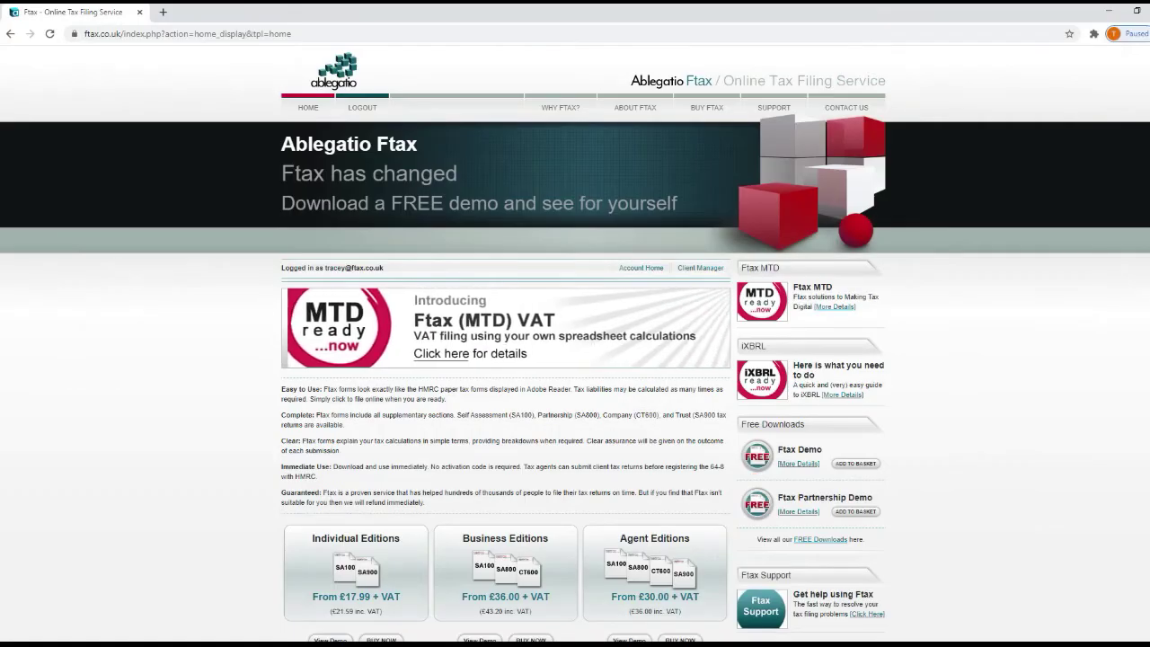
left_click(758, 113)
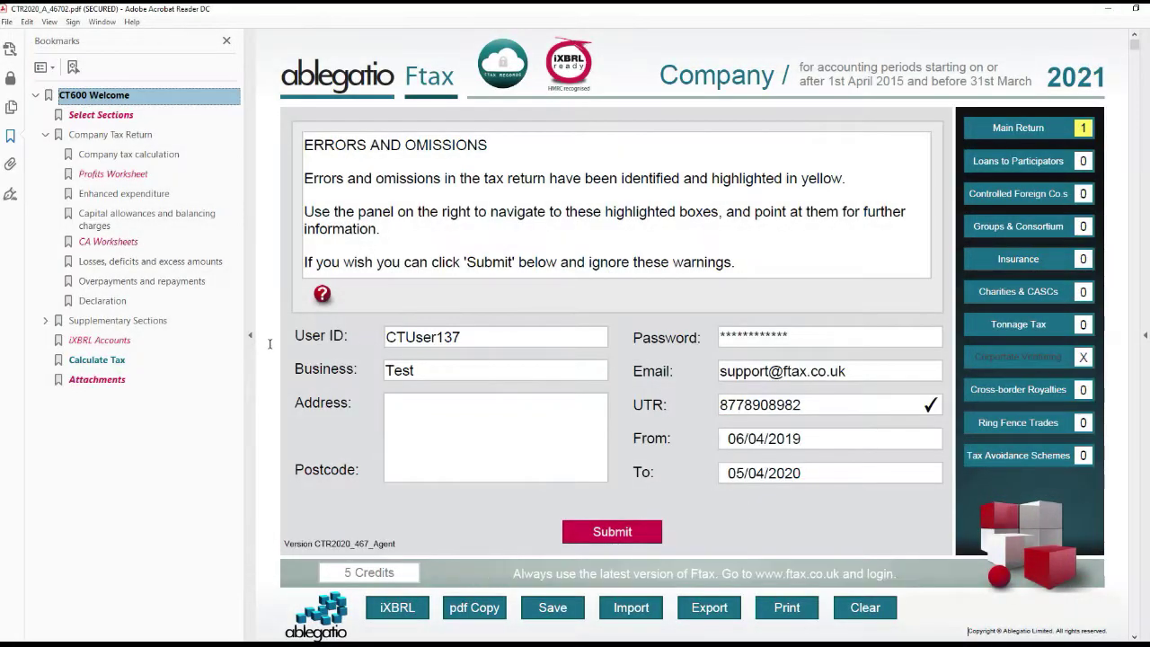
- Go to the return's Attachments page and choose a file for the iXBRL accounts attachment
left_click(114, 381)
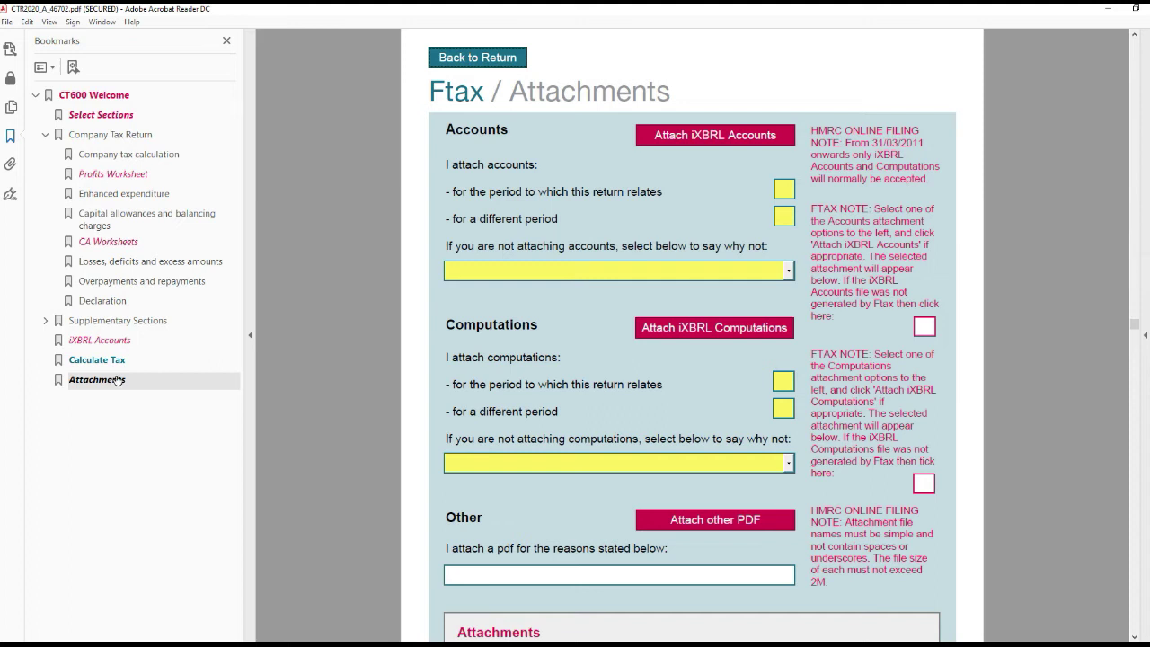
left_click(474, 55)
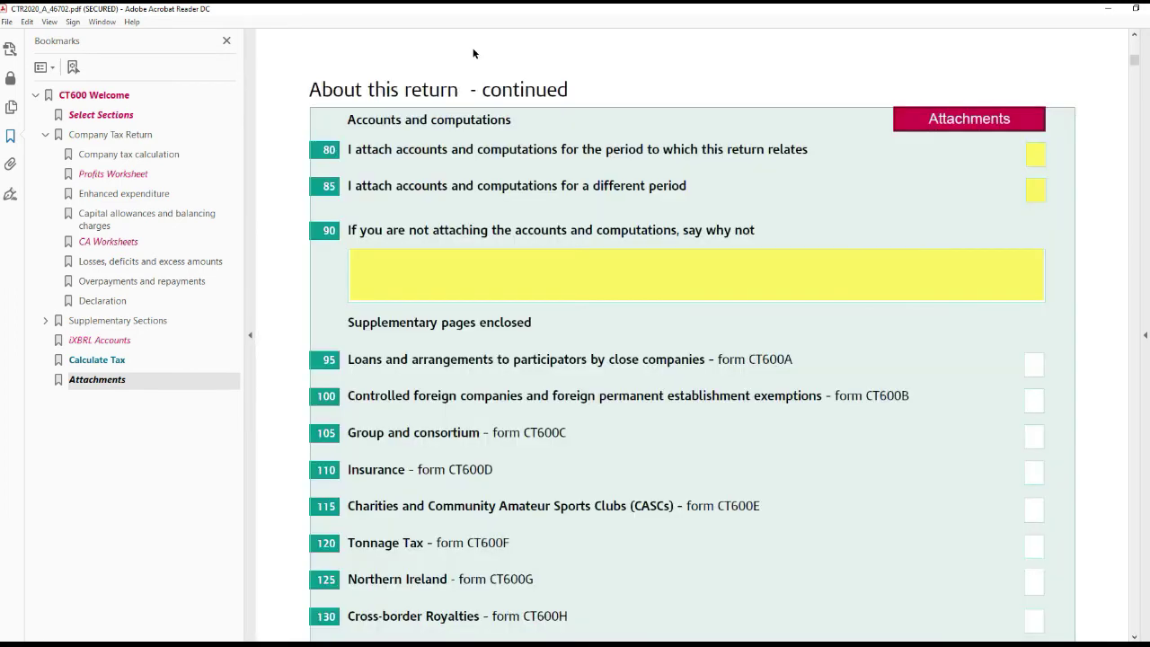
left_click(982, 120)
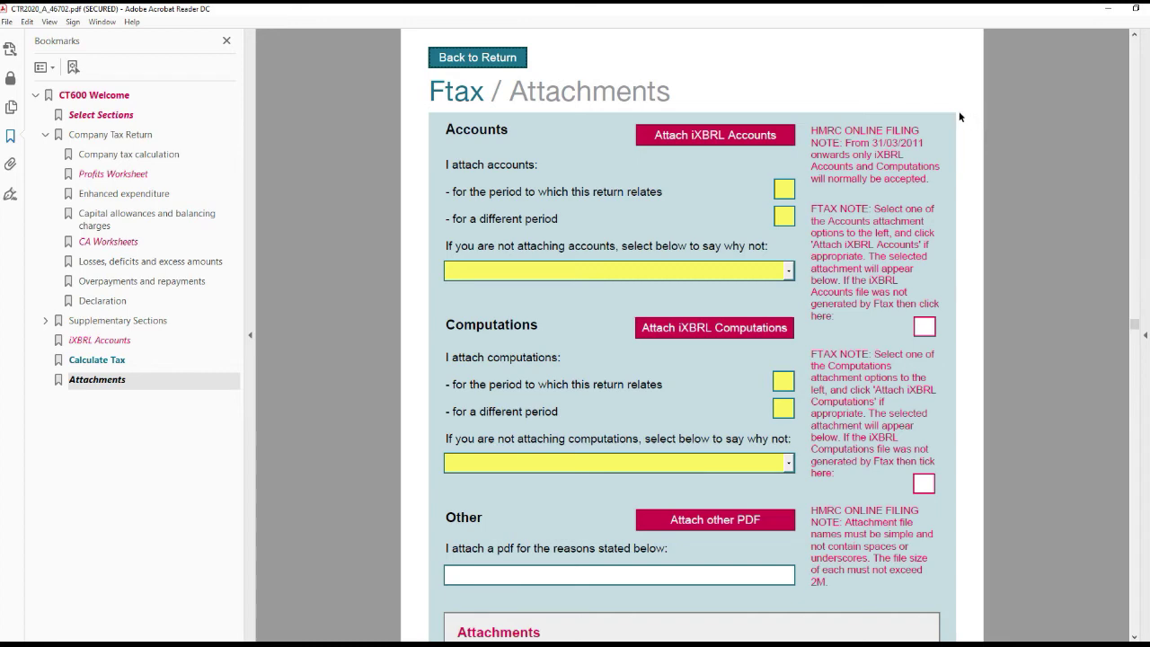
left_click(769, 144)
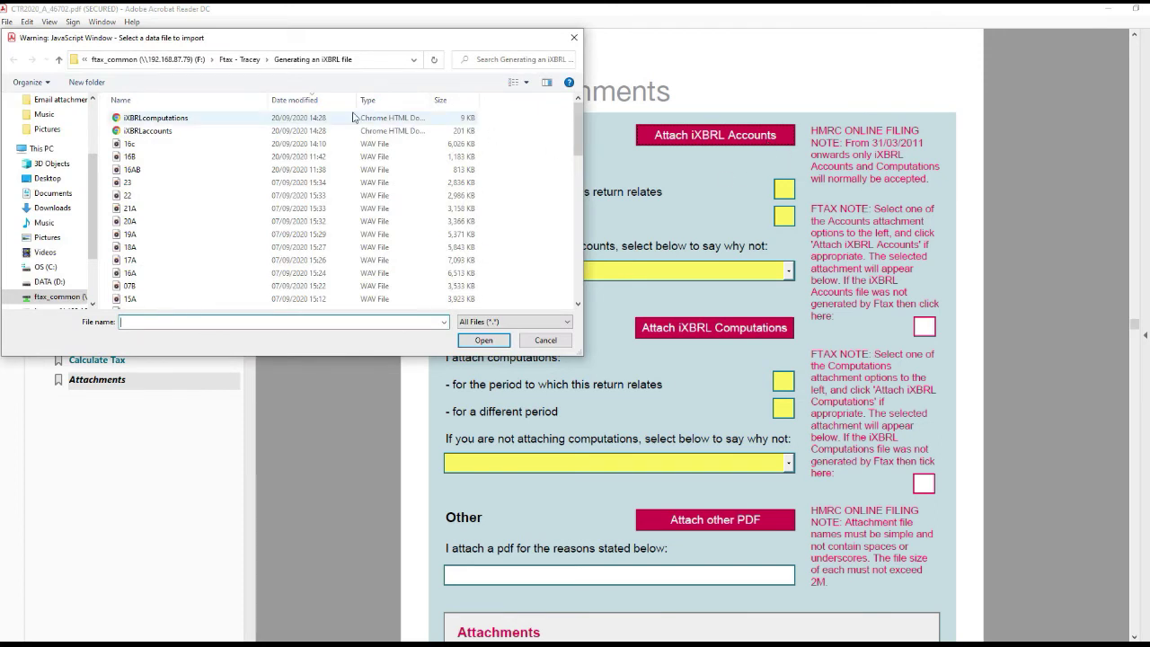
- Attach the iXBRLaccounts file and set the accounts reason to 'Company dormant'
left_click(216, 132)
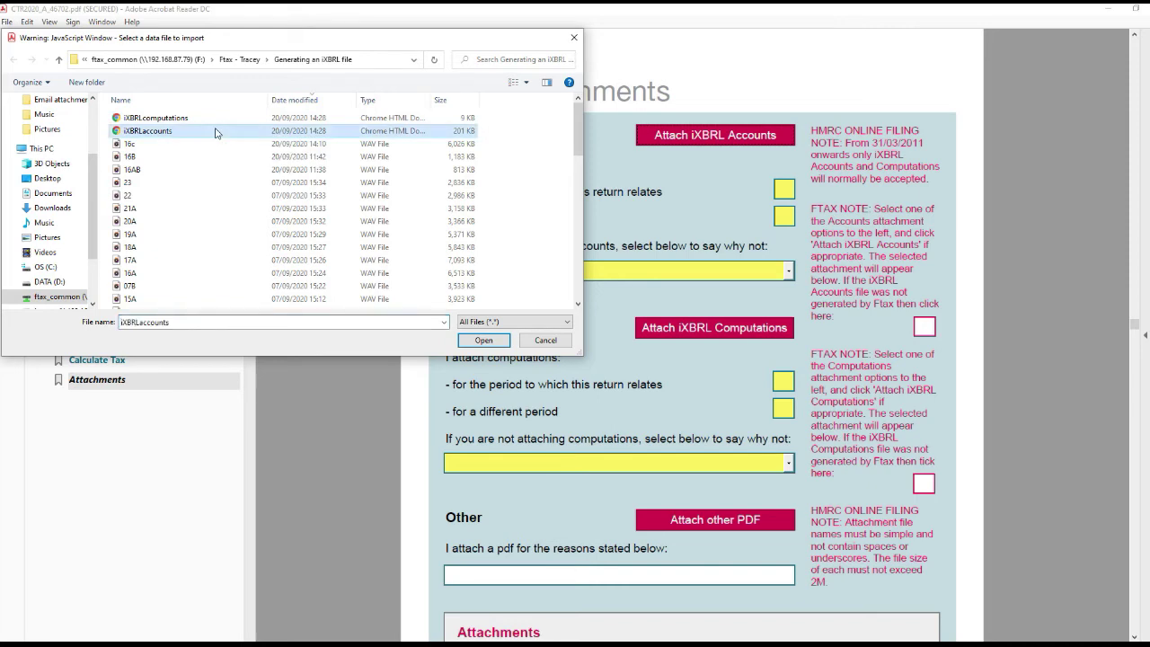
left_click(497, 342)
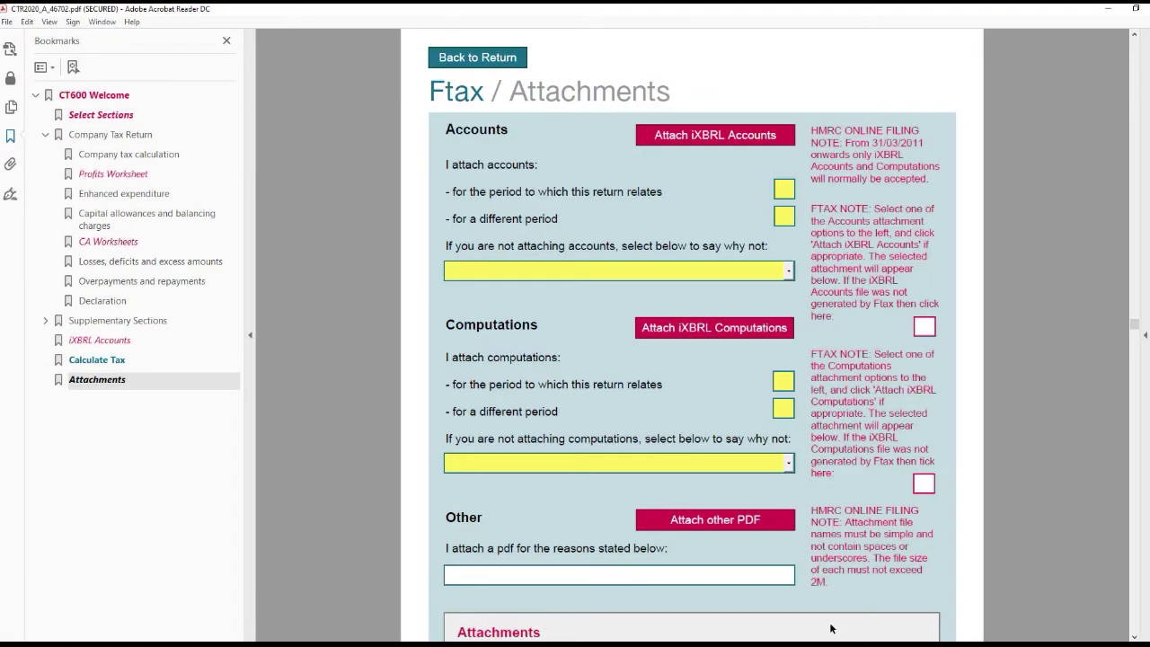
left_click(789, 272)
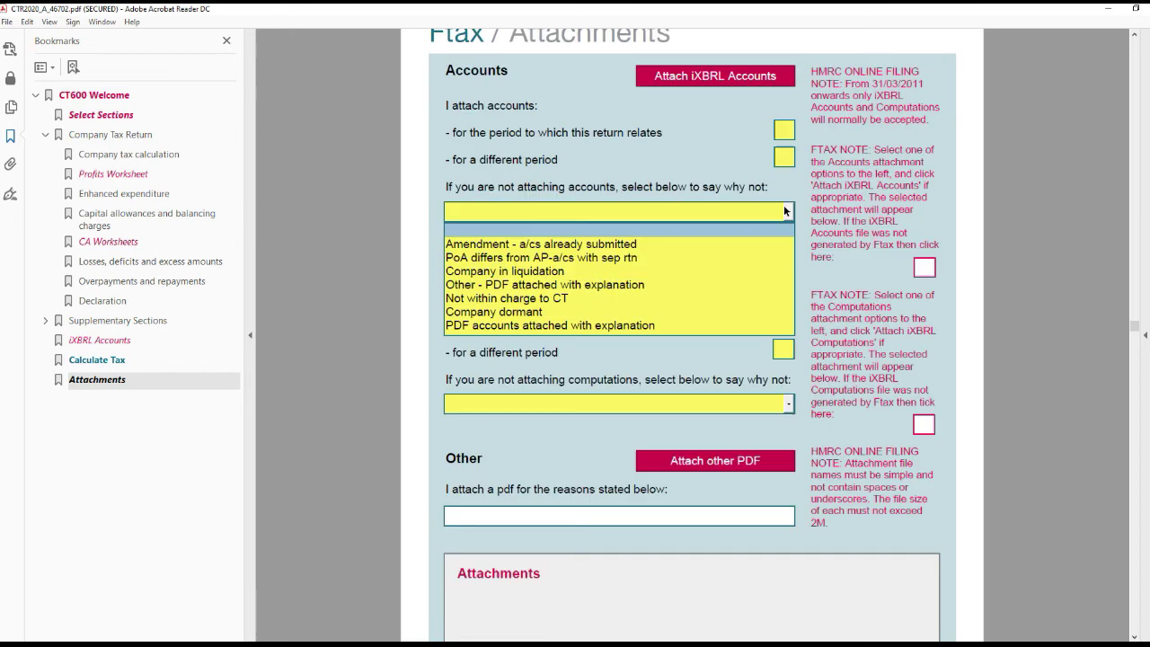
left_click(719, 312)
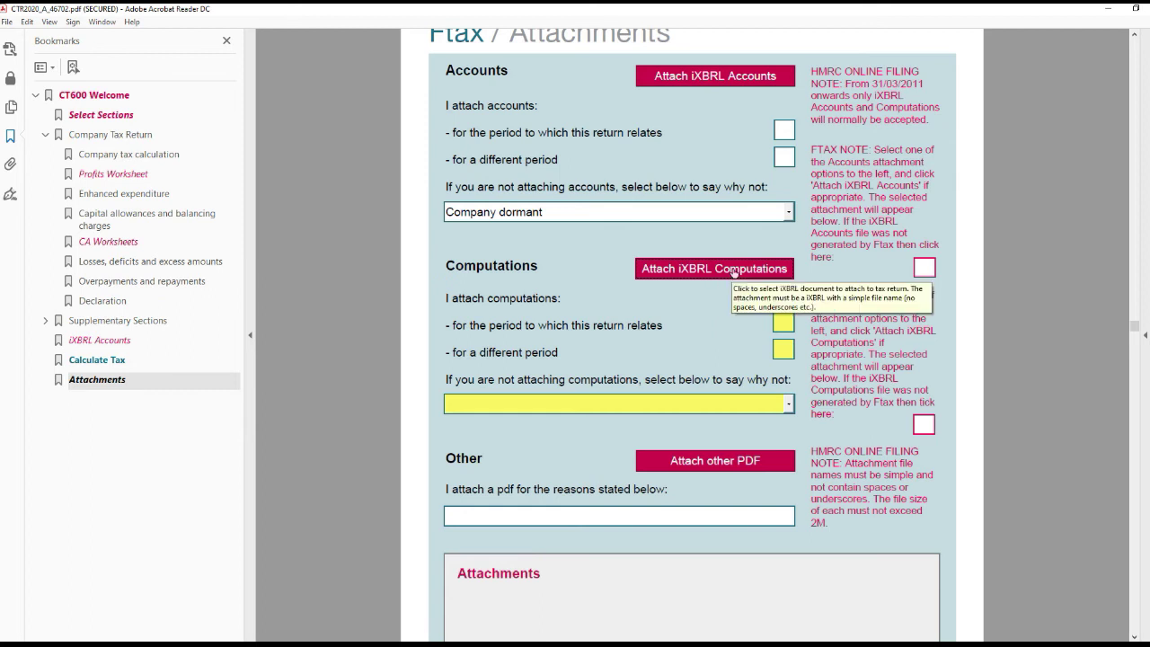
left_click(735, 274)
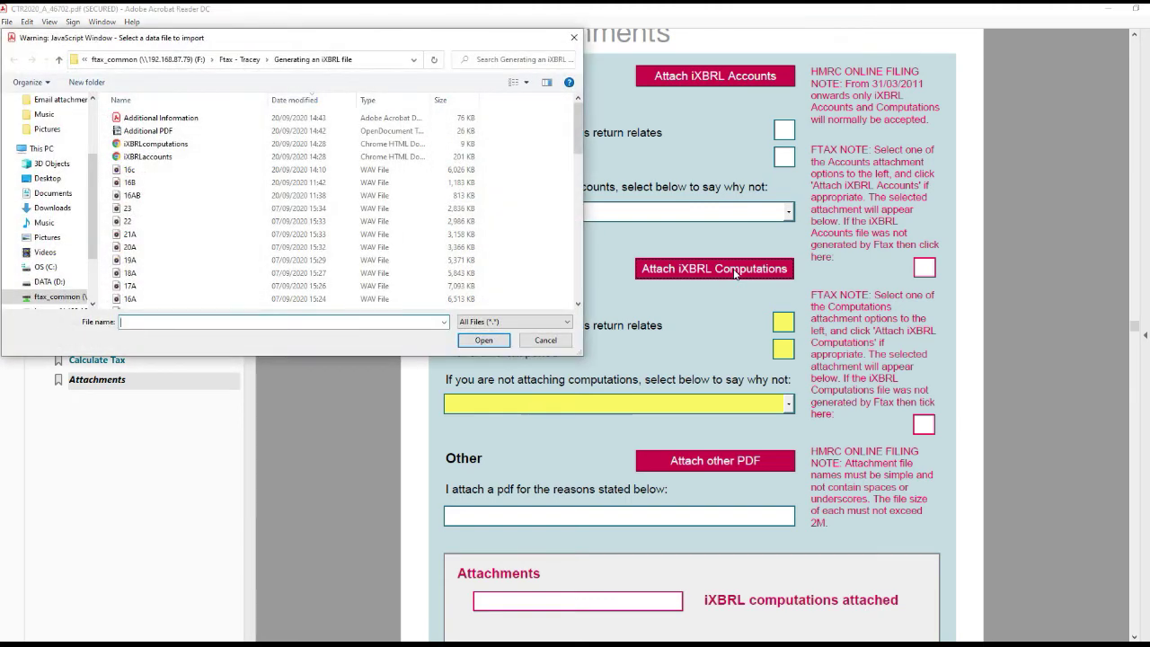
- Attach iXBRLcomputations.html, then clear it and open the computations reason list
left_click(216, 144)
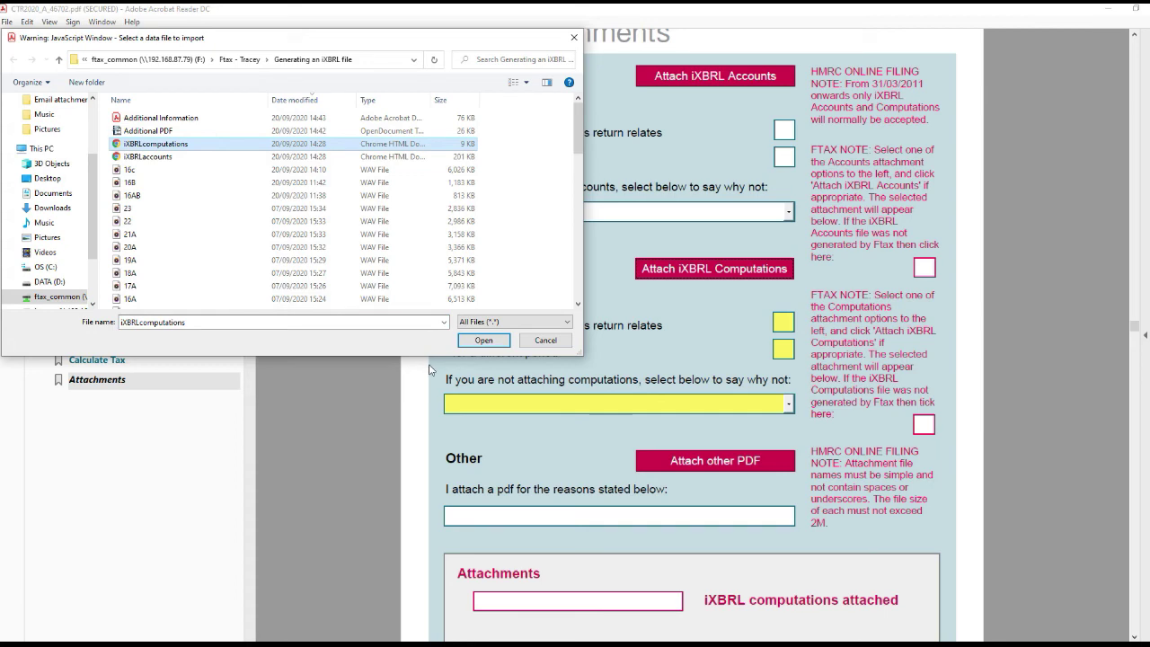
left_click(498, 342)
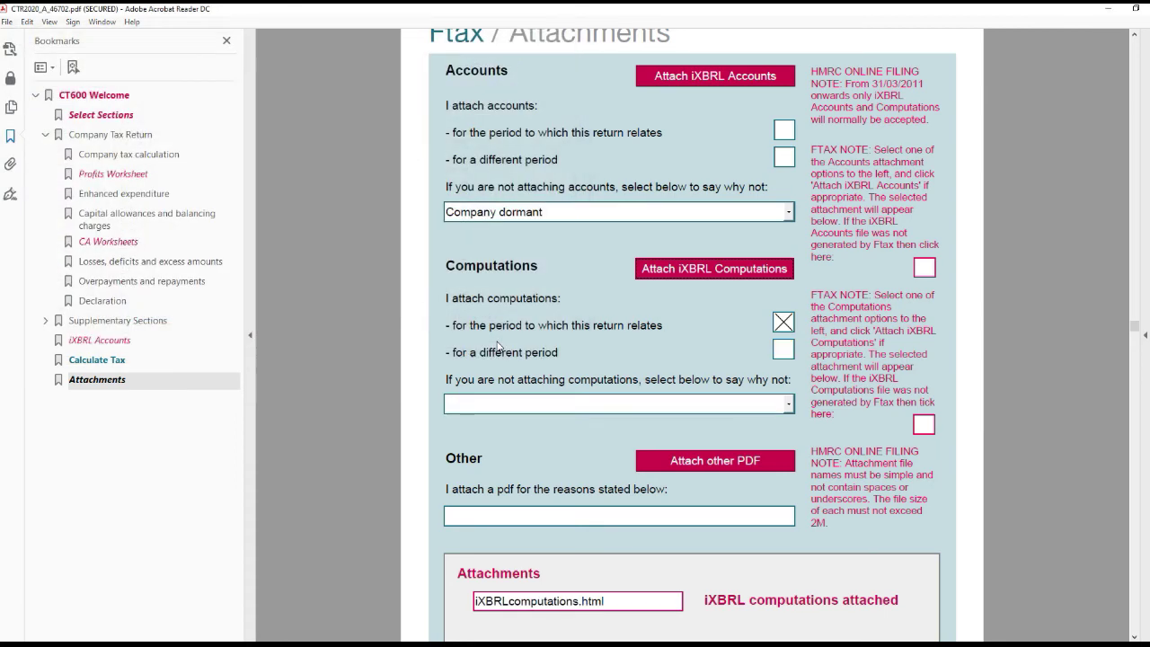
scroll(507, 441, "down", 1)
left_click(784, 293)
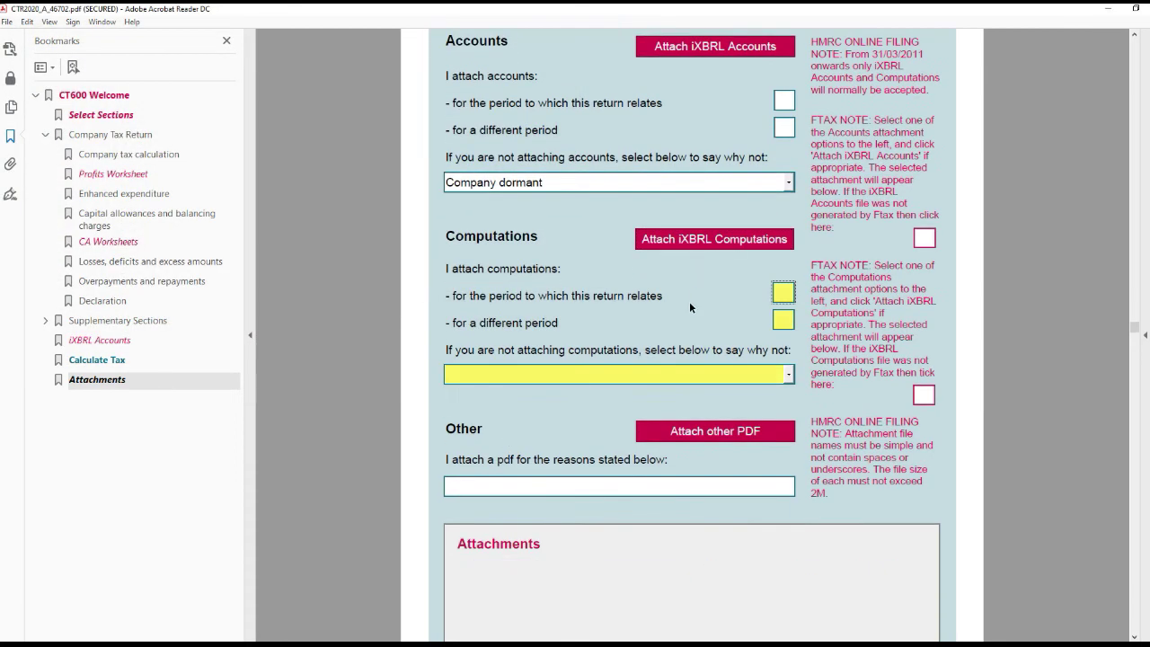
left_click(790, 376)
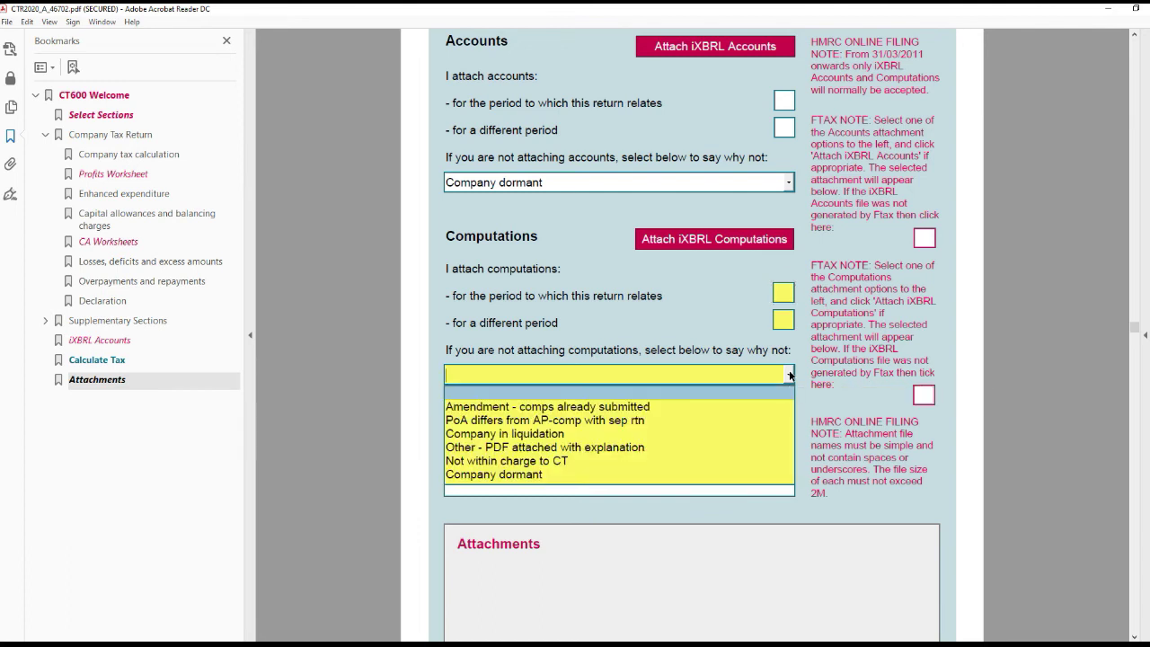
- Set the computations reason to 'Other - PDF attached with explanation' and attach the Additional Information PDF
left_click(694, 450)
left_click(716, 431)
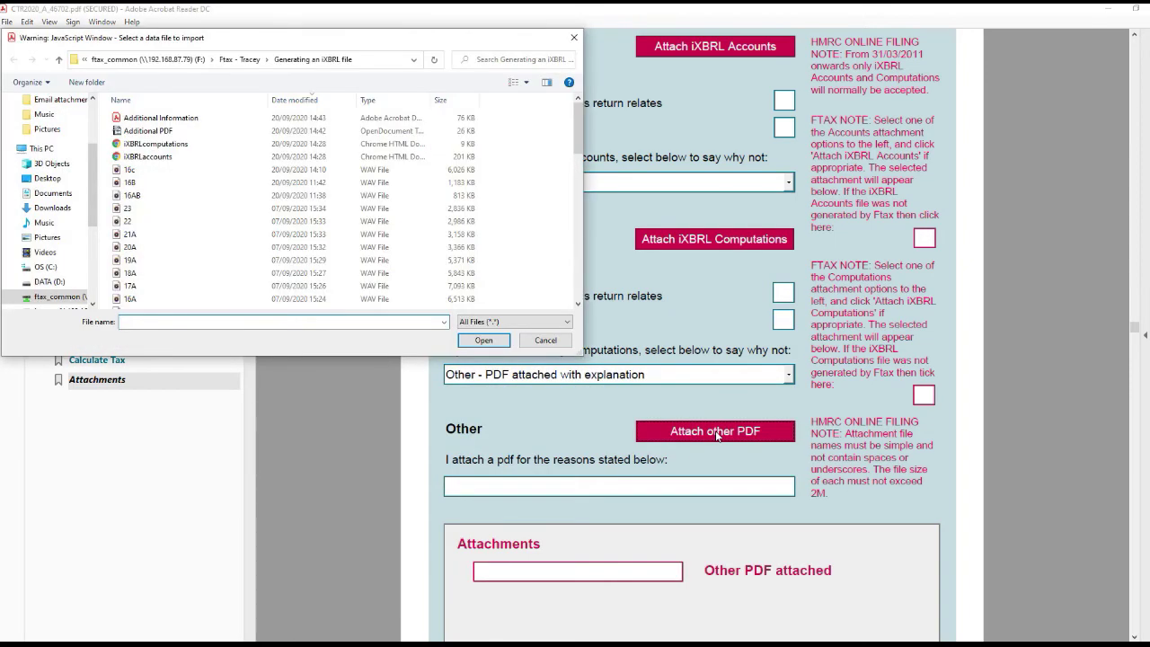
left_click(154, 120)
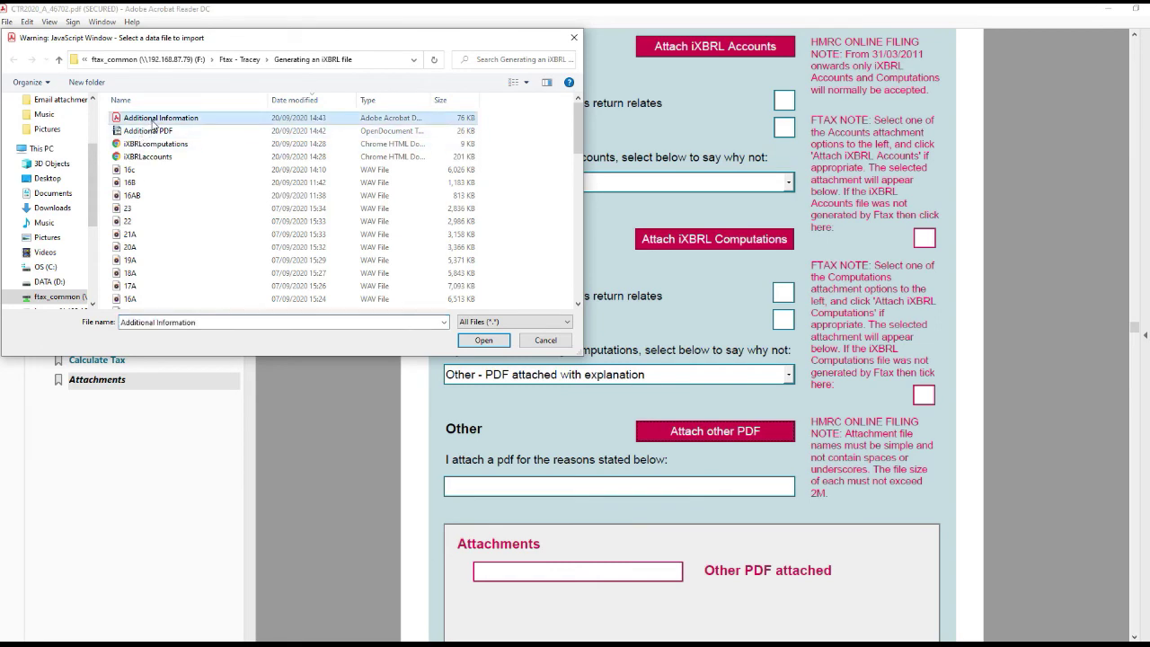
left_click(482, 342)
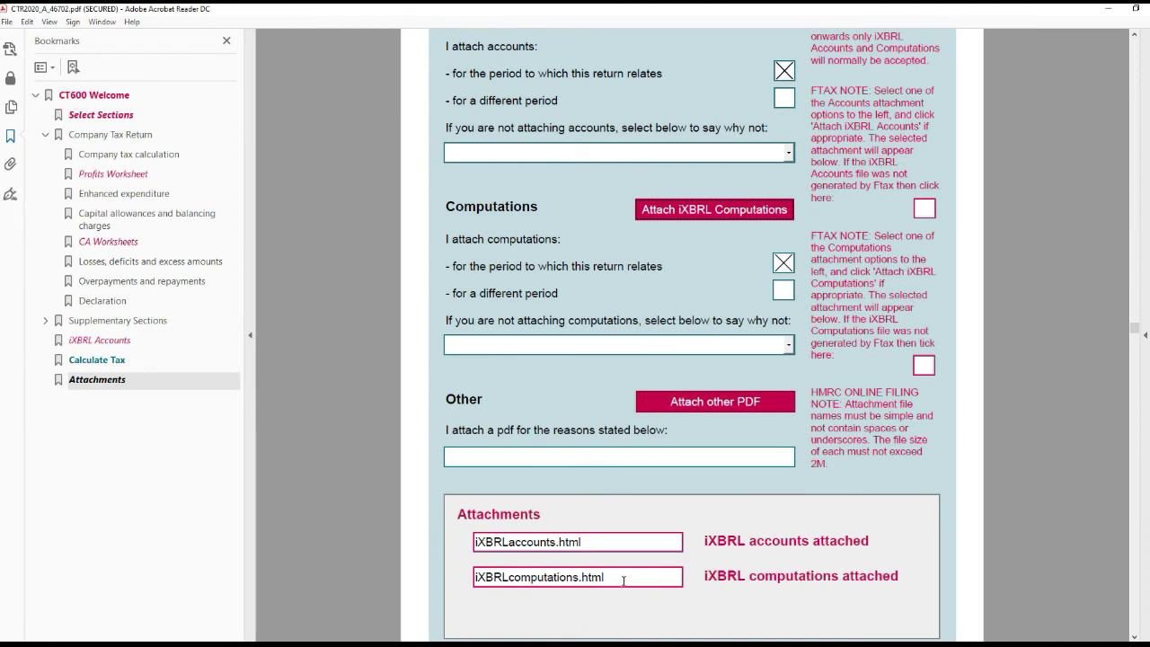
- Delete the iXBRLcomputations.html file name text and return to the CT600 welcome page
left_click_drag(623, 580, 444, 576)
key("BackSpace")
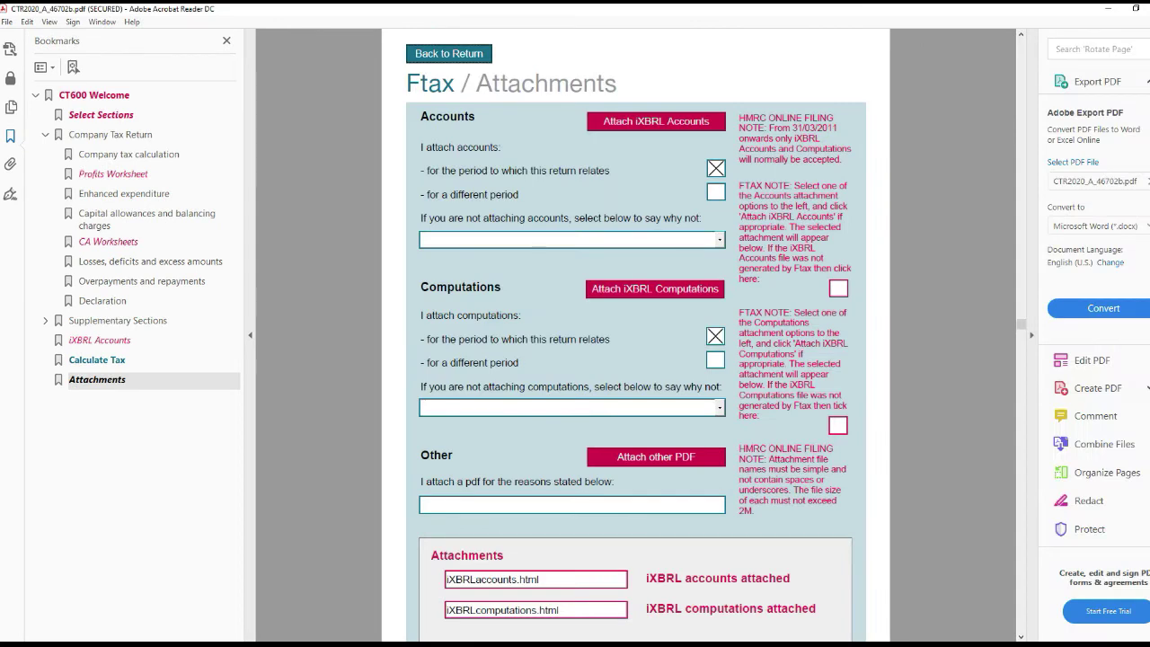
left_click(483, 56)
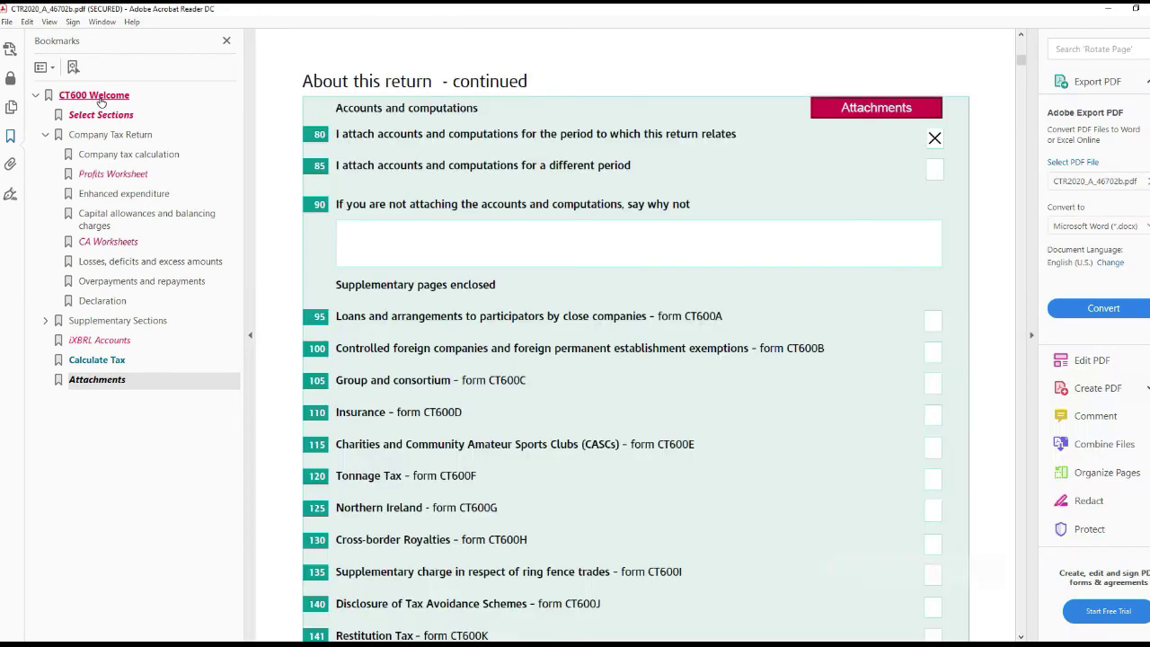
left_click(94, 95)
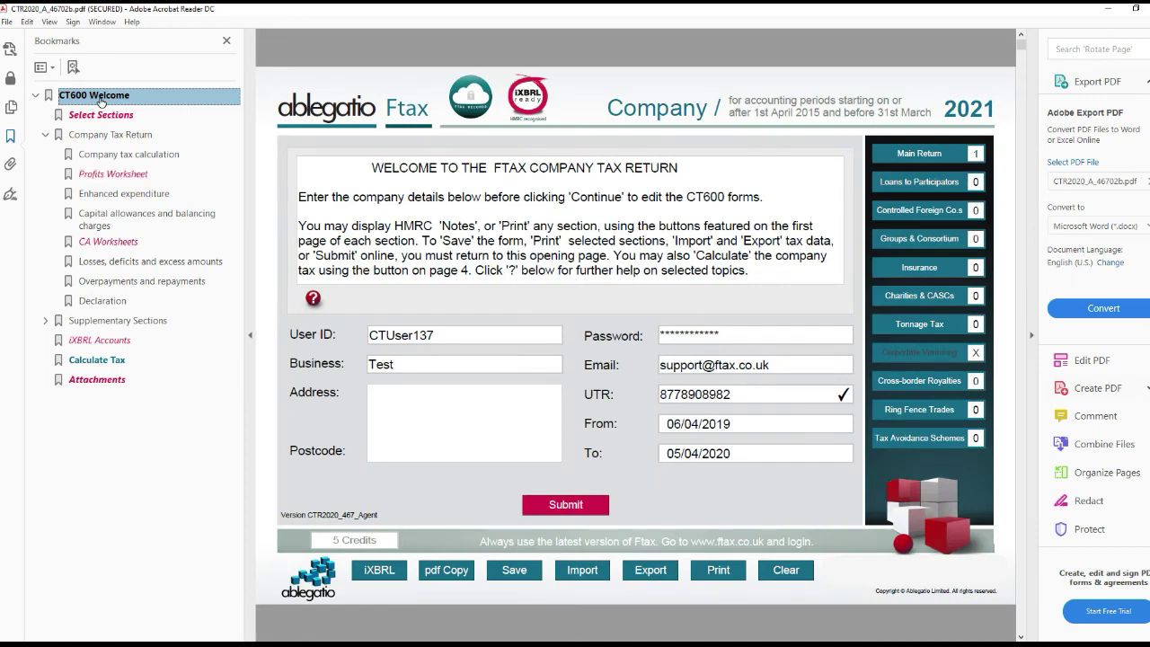